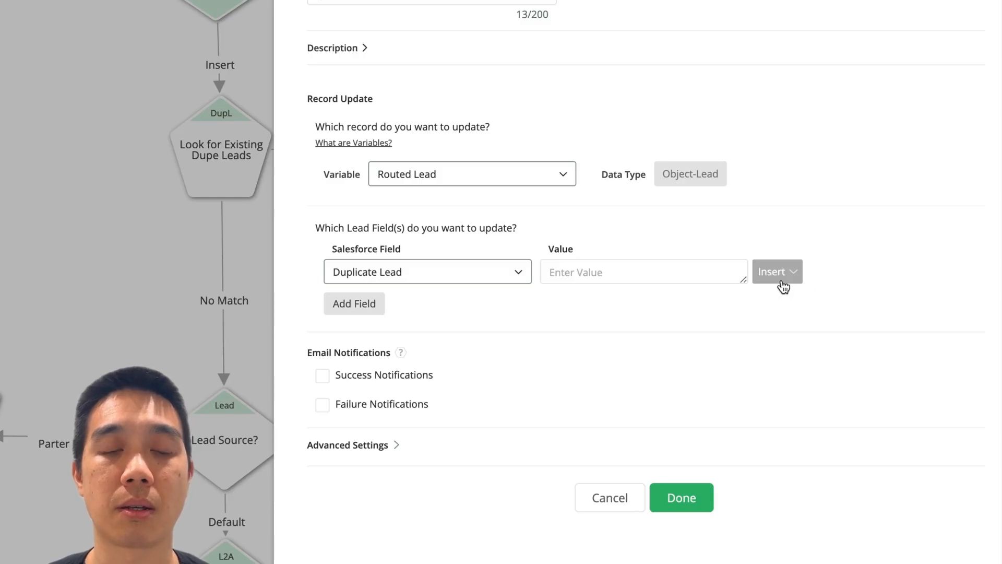
Step: Set the value of the Duplicate Lead field to the Matched Lead's Id variable
left_click(812, 296)
left_click(404, 98)
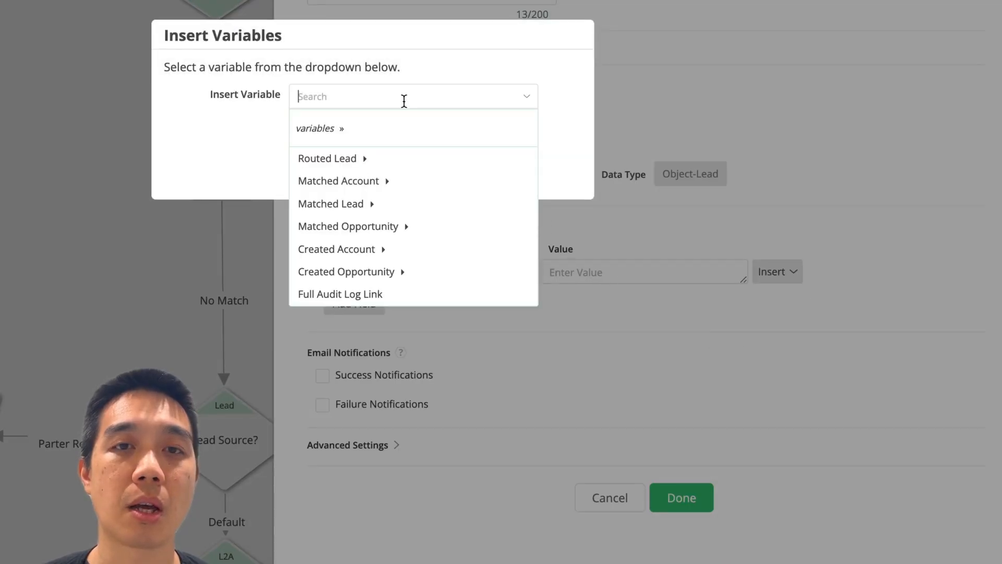
left_click(385, 206)
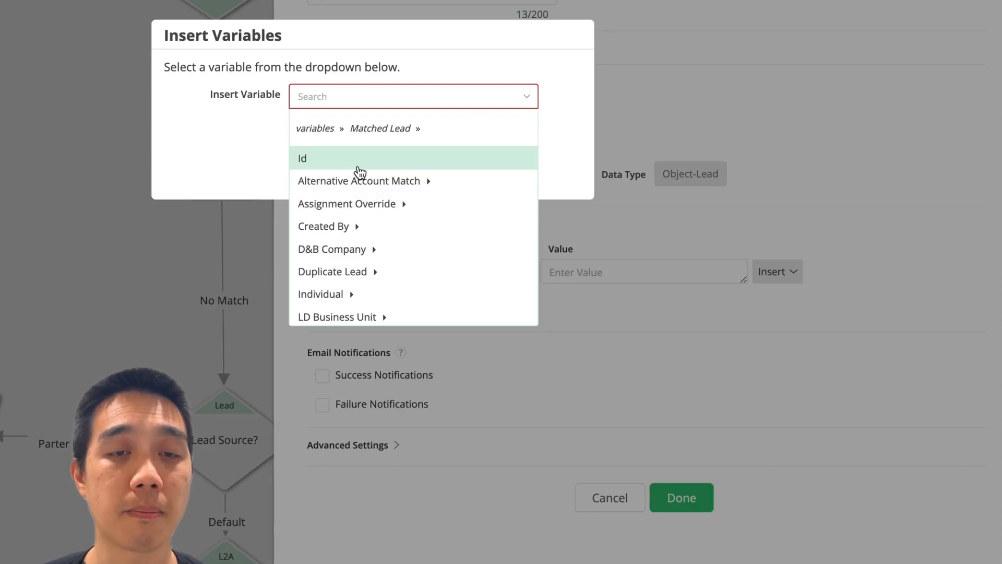
left_click(360, 172)
left_click(424, 169)
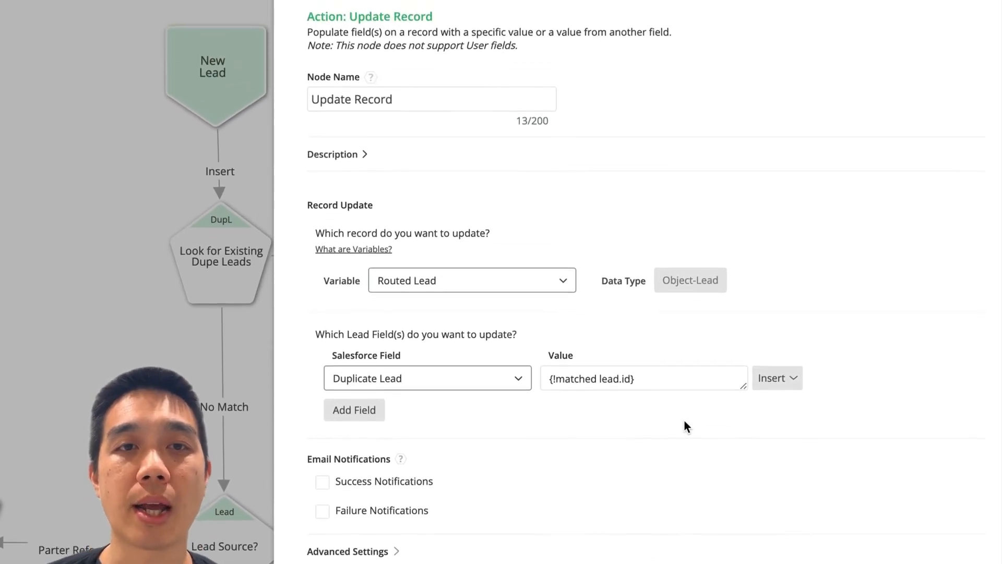
Step: Rename the Update Record node "Stamp Existing Duplicate ID and Notify"
left_click(353, 98)
key("ctrl+a")
type("Stamp Existing D")
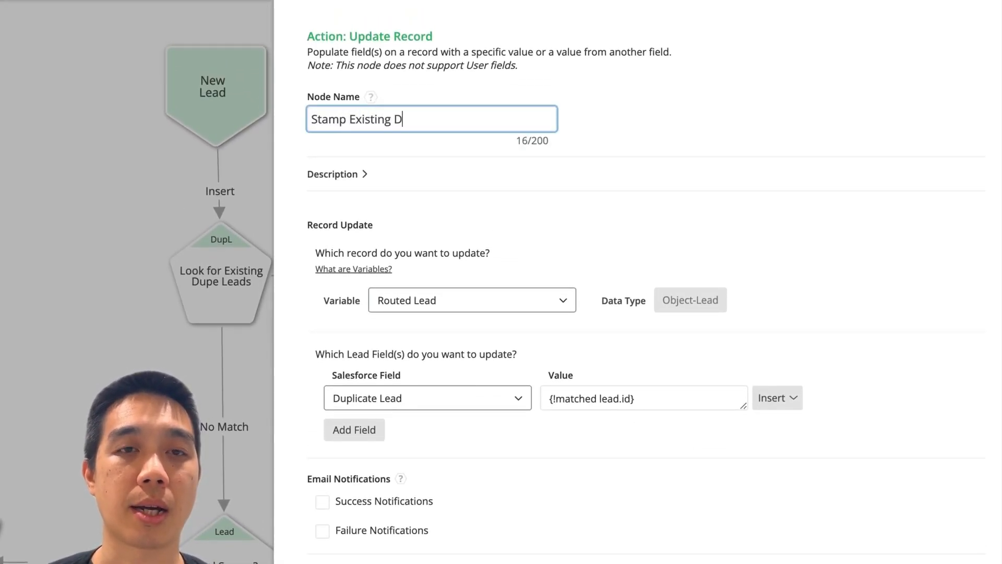
type("uplicate ID and Notify")
triple_click(502, 156)
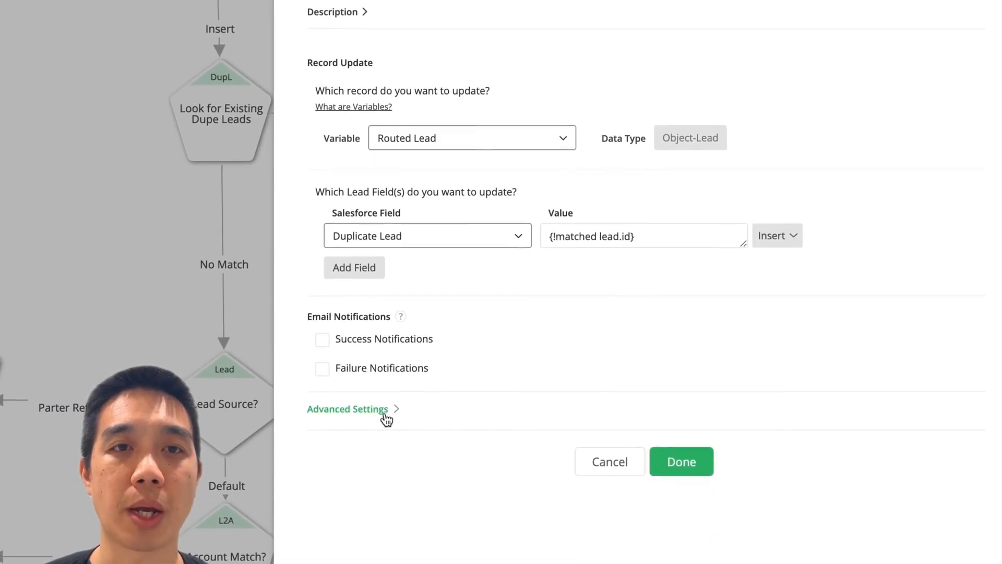
Step: Set the node's Next Node target to None in the advanced settings and save the node
left_click(386, 410)
left_click(827, 459)
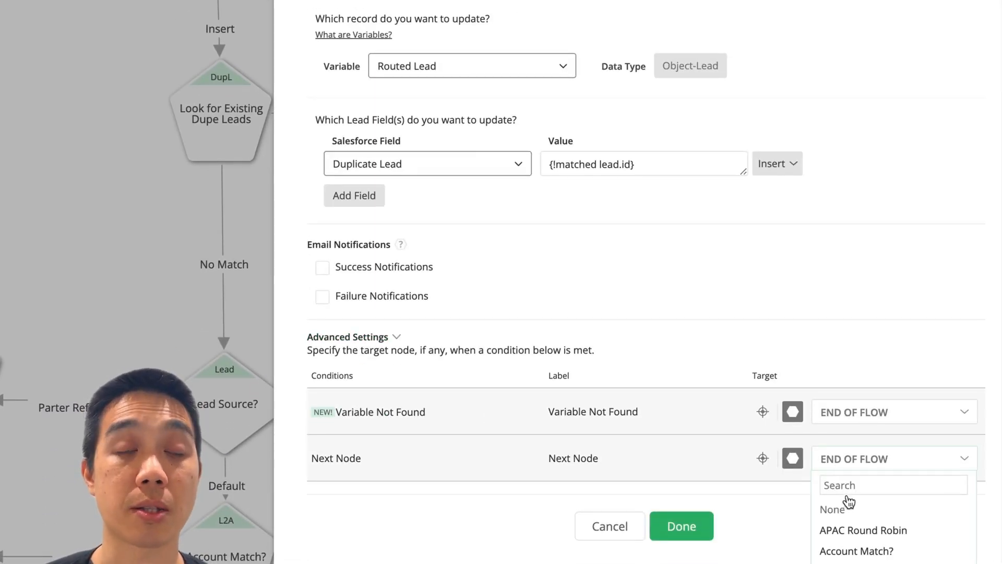
left_click(841, 509)
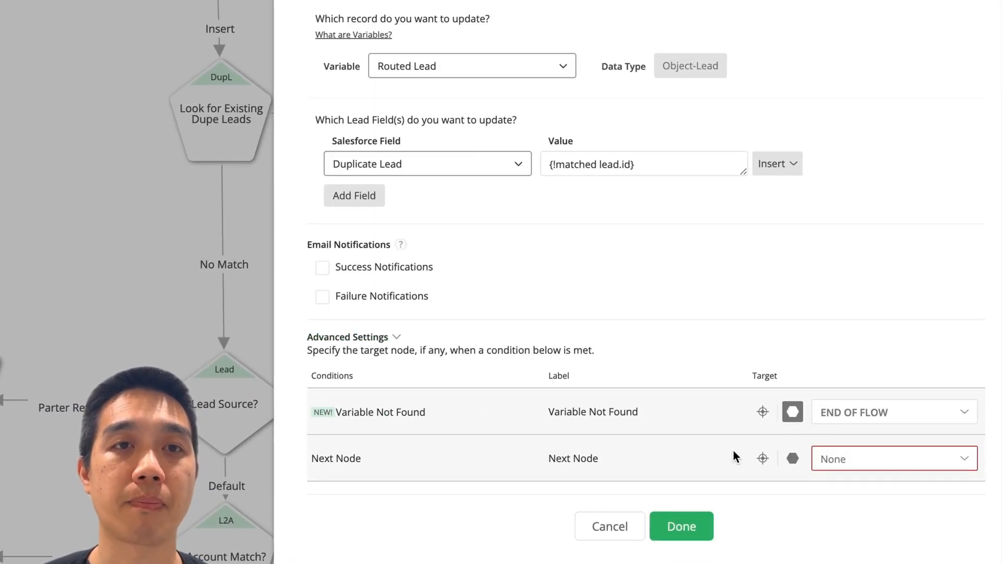
left_click(696, 526)
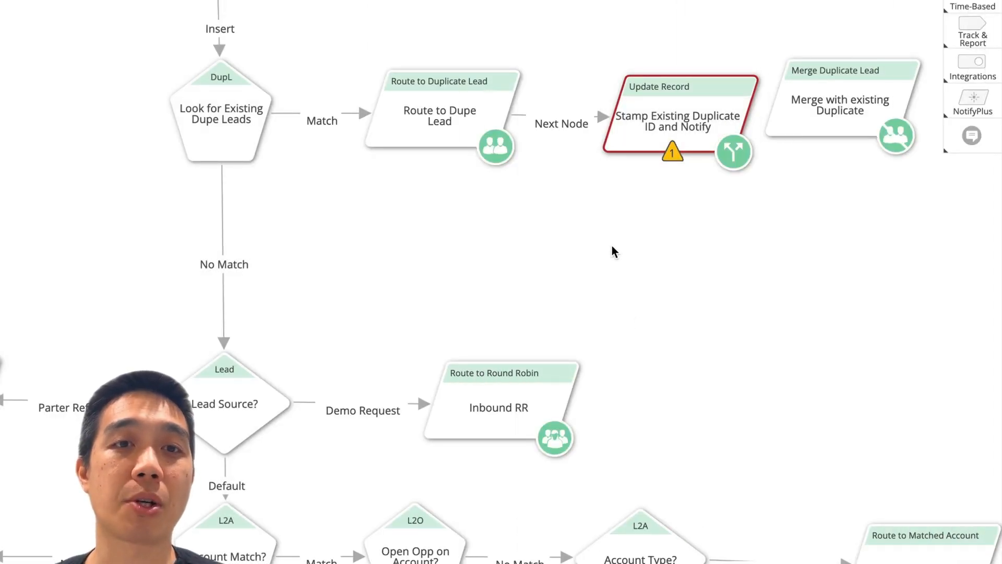
Step: Reopen the Stamp Existing Duplicate ID and Notify node and enable success notifications with New Owner as the recipient
left_click(626, 148)
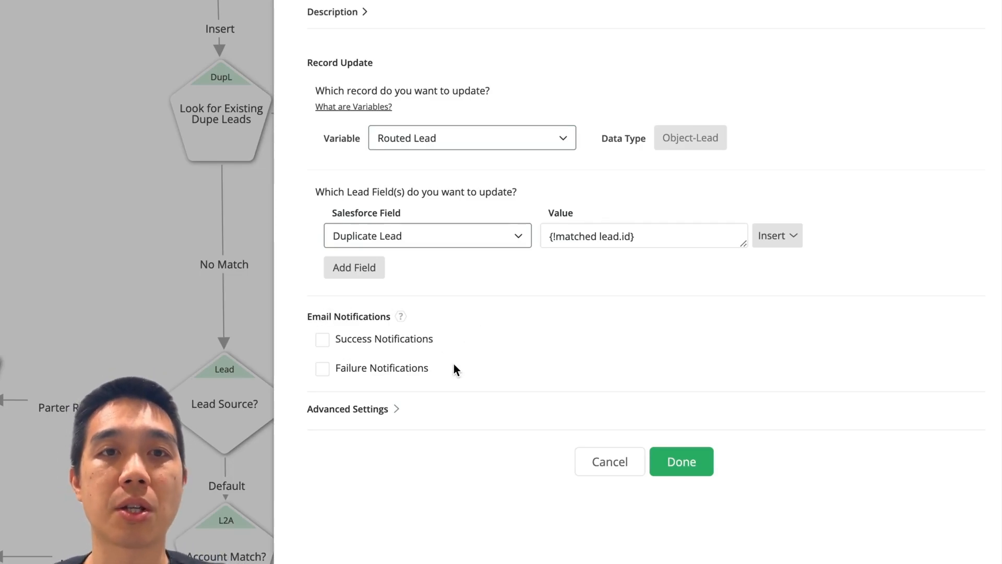
left_click(324, 342)
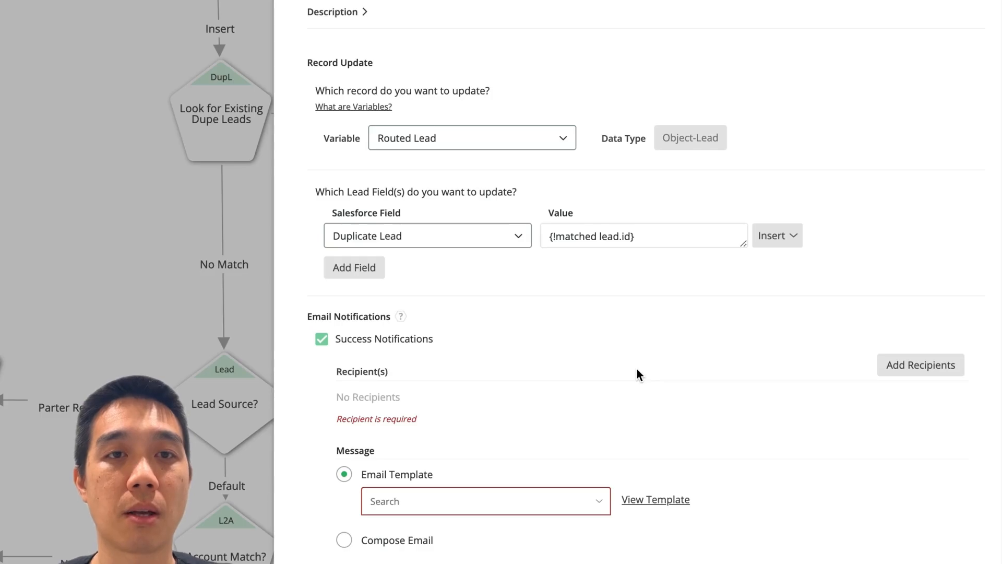
scroll(637, 369, "down", 3)
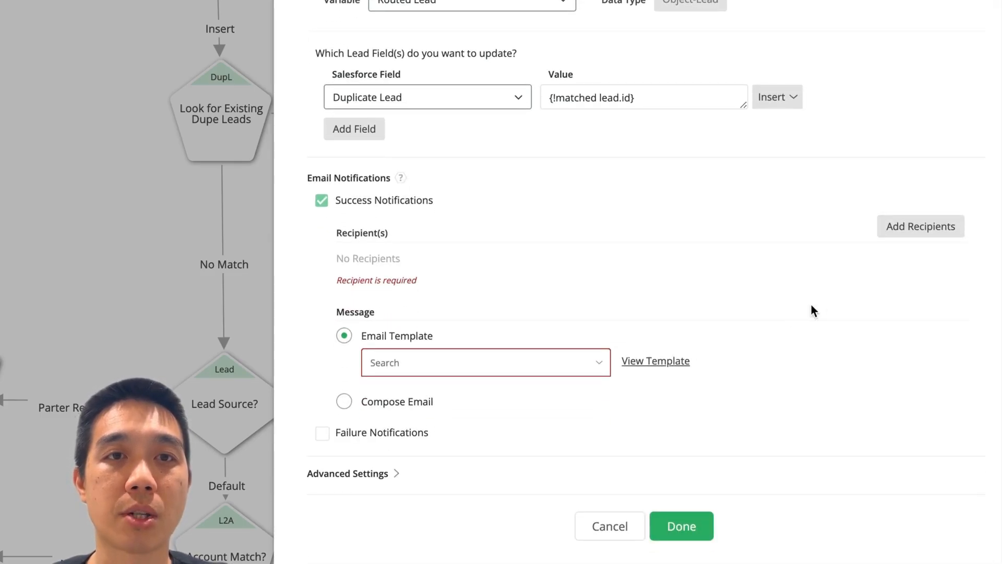
left_click(888, 230)
left_click(356, 265)
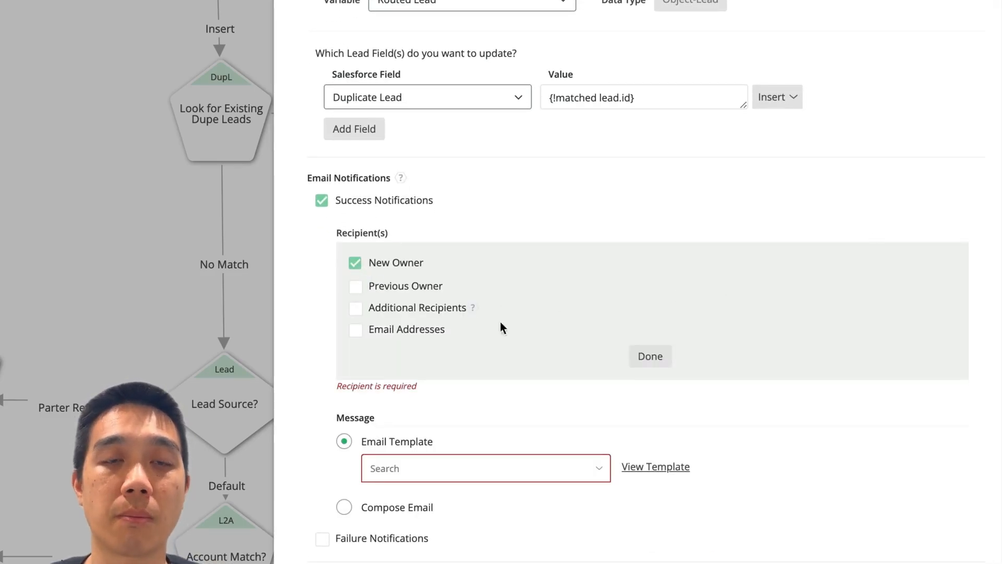
left_click(647, 357)
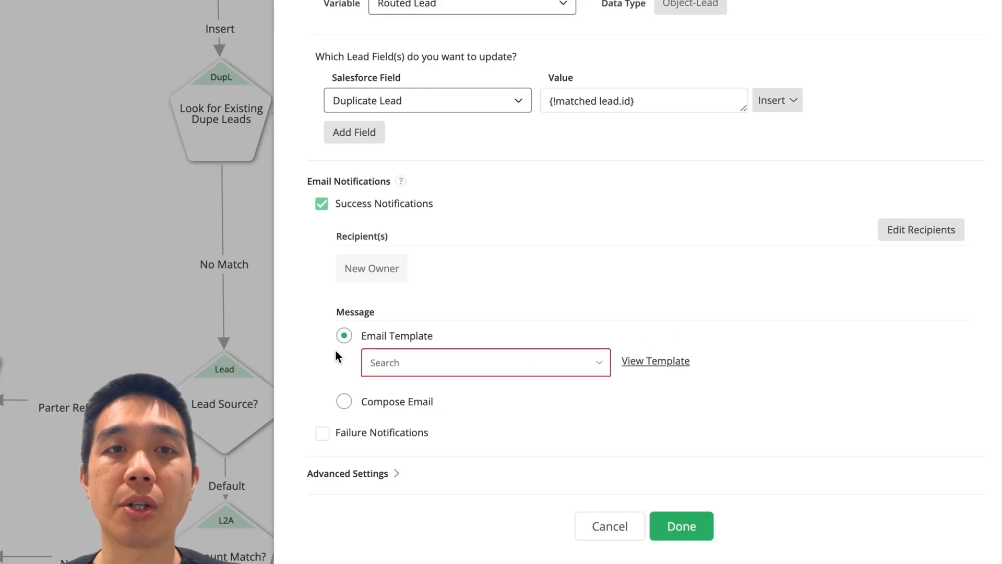
Step: Choose to compose the success notification email and give it the subject "You Received a Duplicate"
left_click(344, 402)
scroll(334, 402, "down", 4)
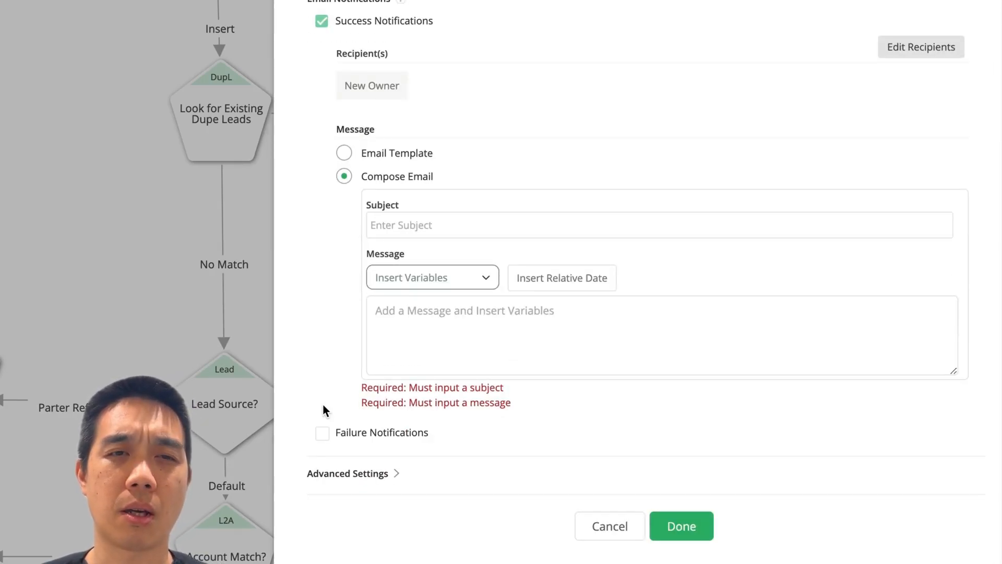
left_click(435, 228)
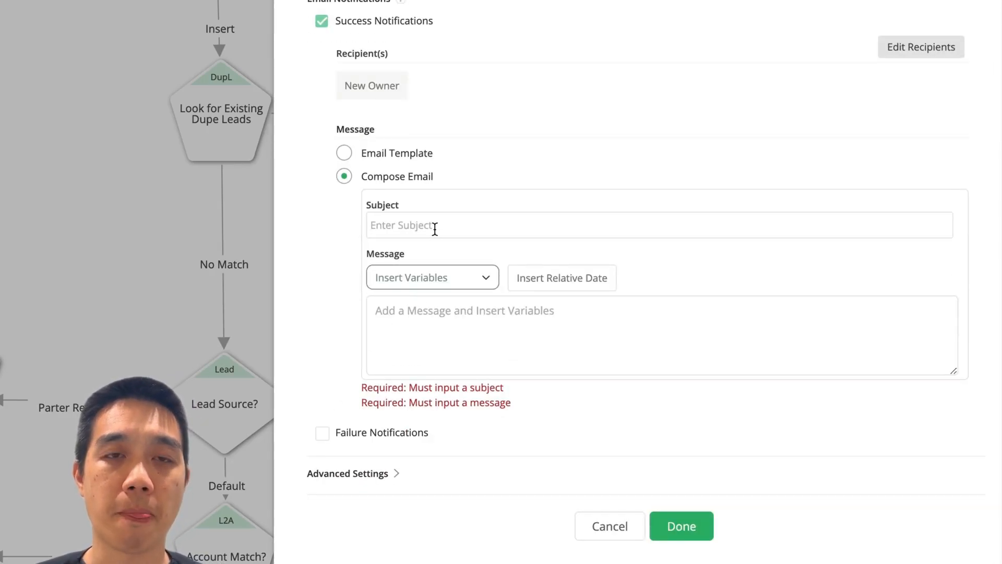
type("Y")
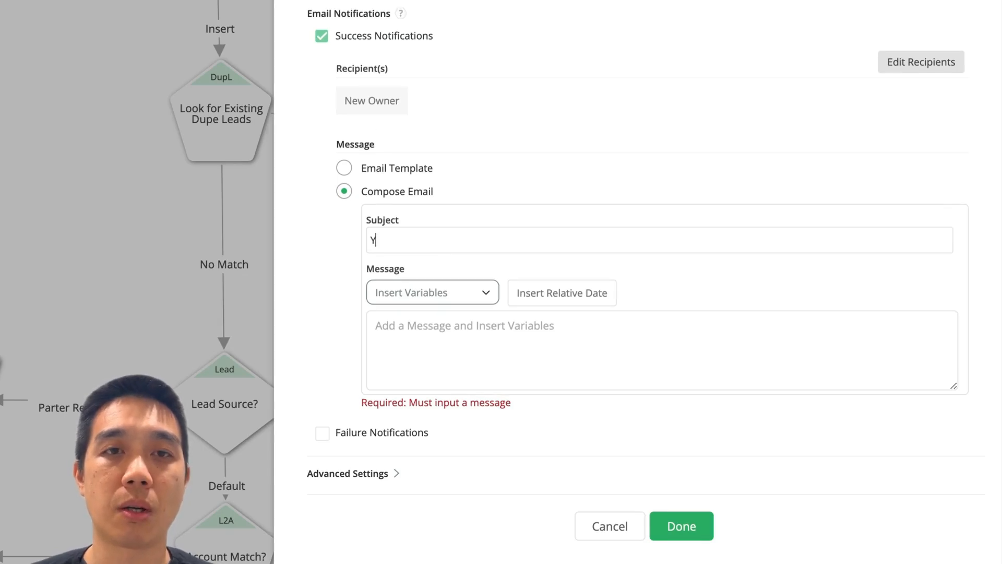
type("ou Receiv")
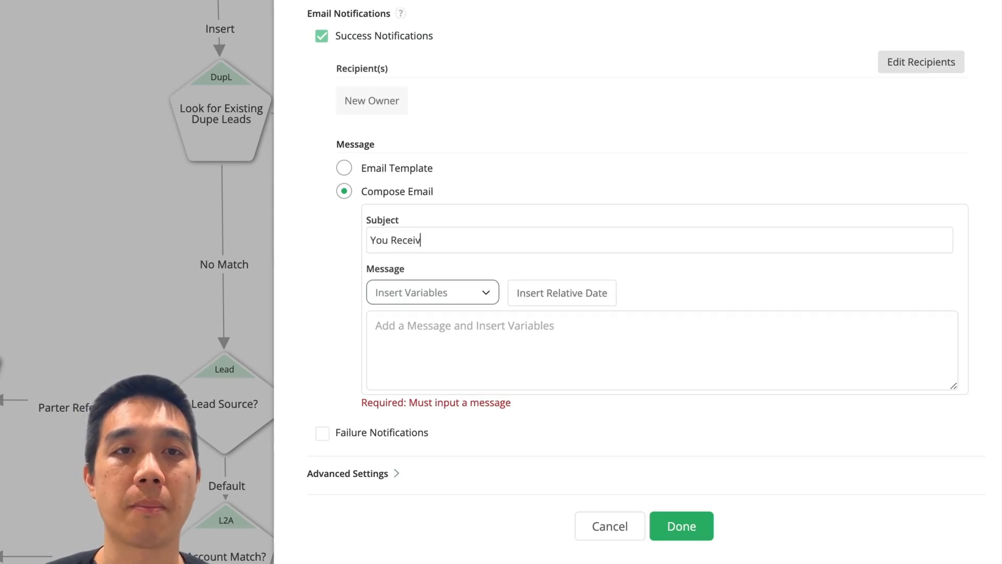
type("ed a Duplicate")
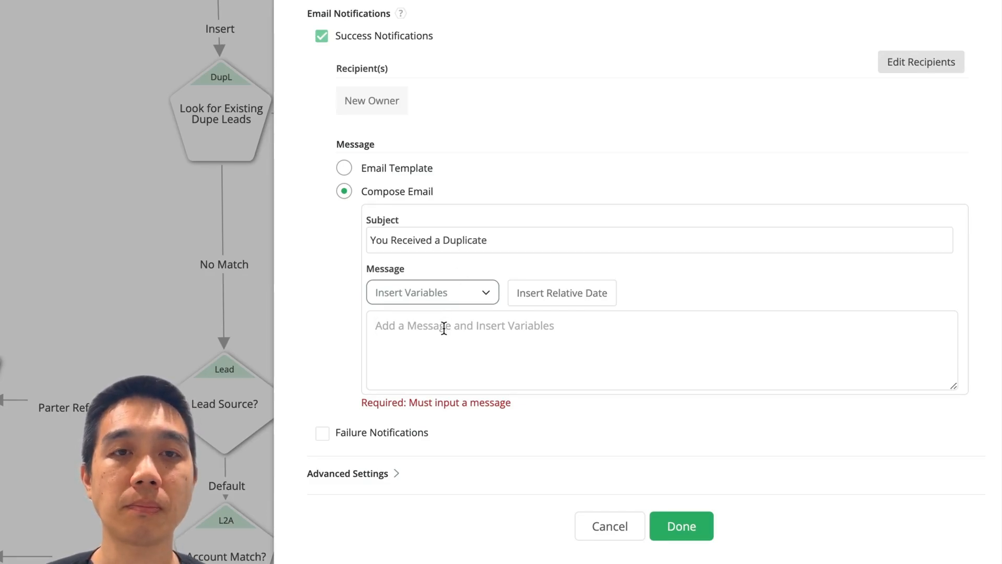
Step: Begin the email message with "You just received a lead," followed by the Routed Lead's full name variable
type("You ")
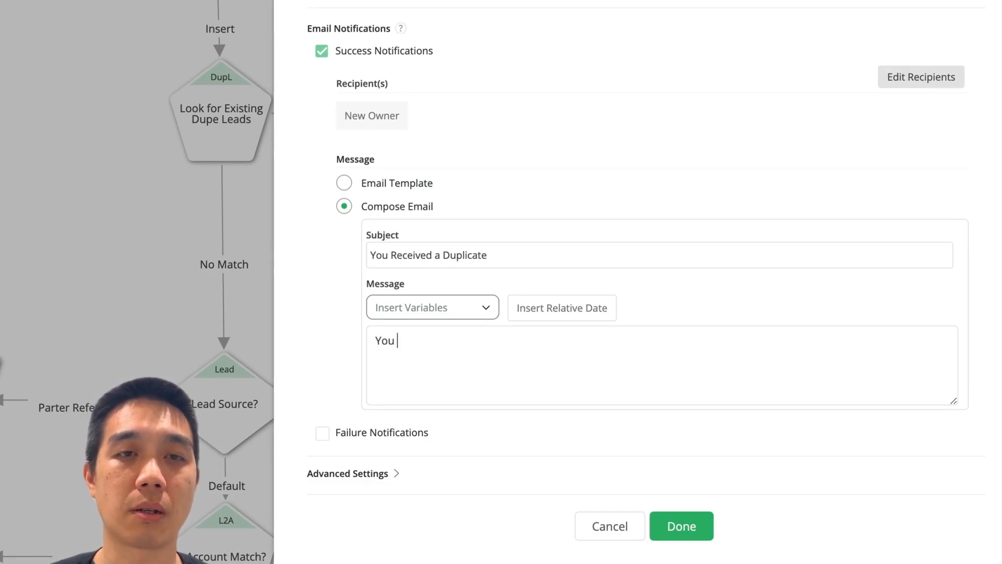
type("just reci")
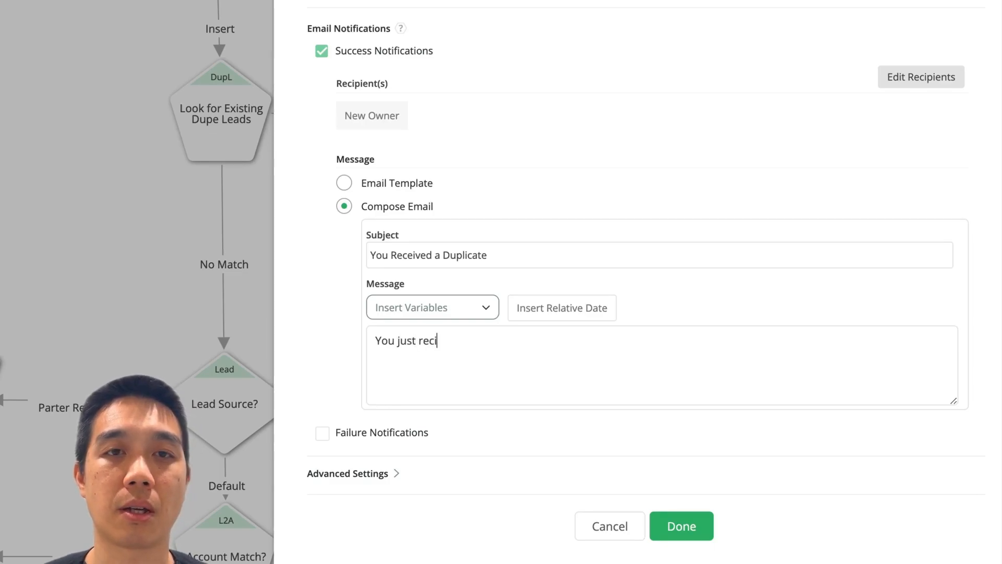
key("BackSpace")
type("eived")
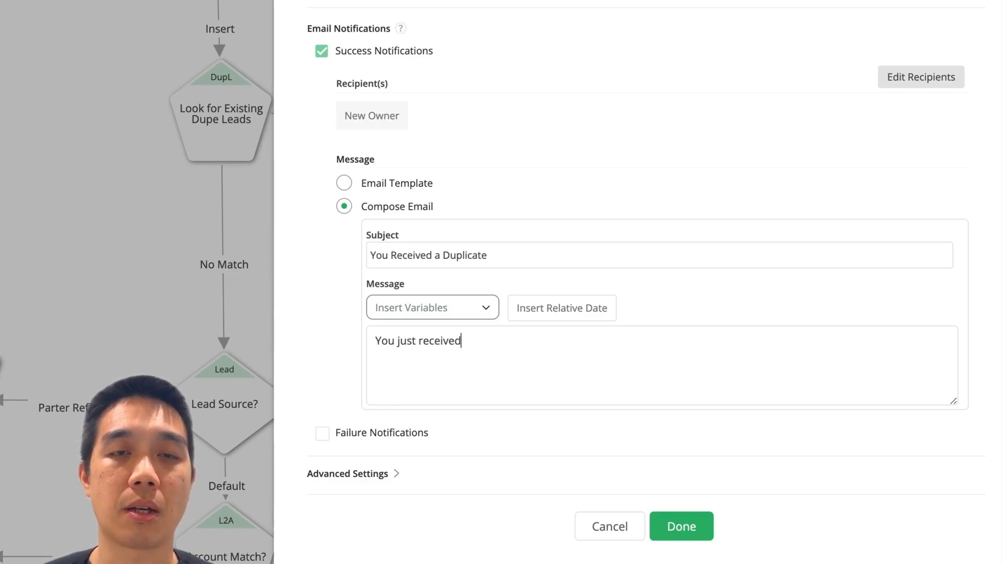
type(" a lead,")
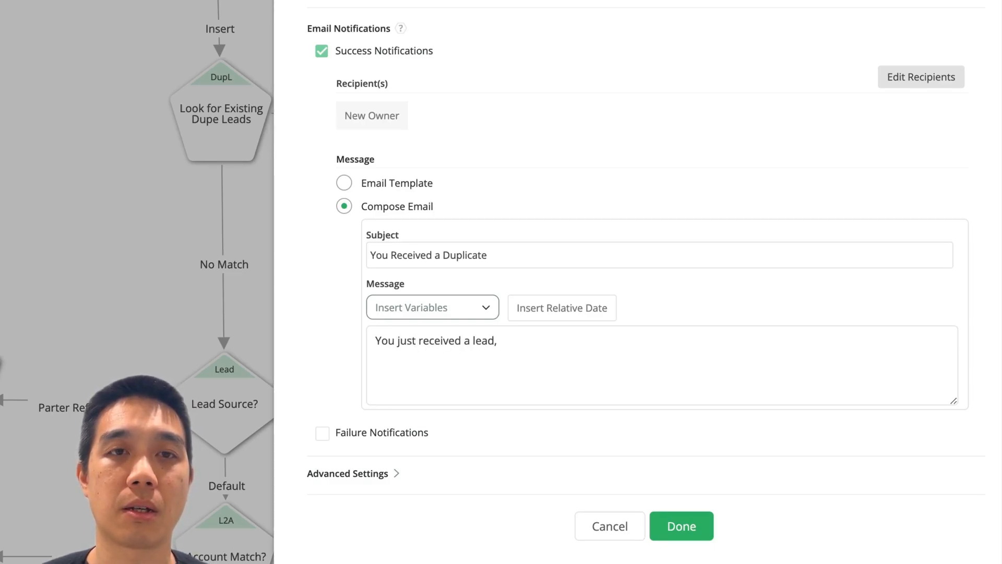
left_click(445, 311)
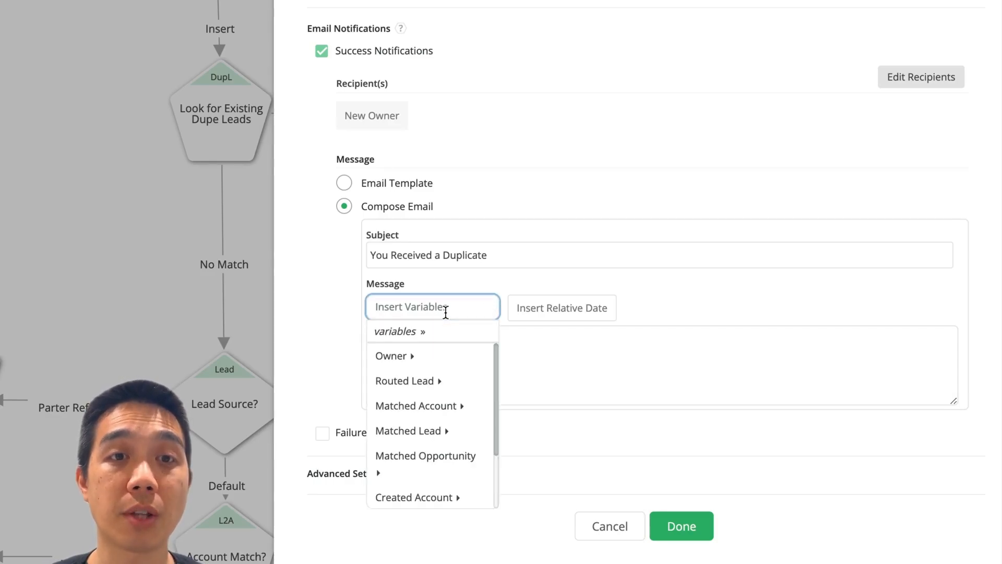
left_click(429, 382)
type("full")
left_click(409, 383)
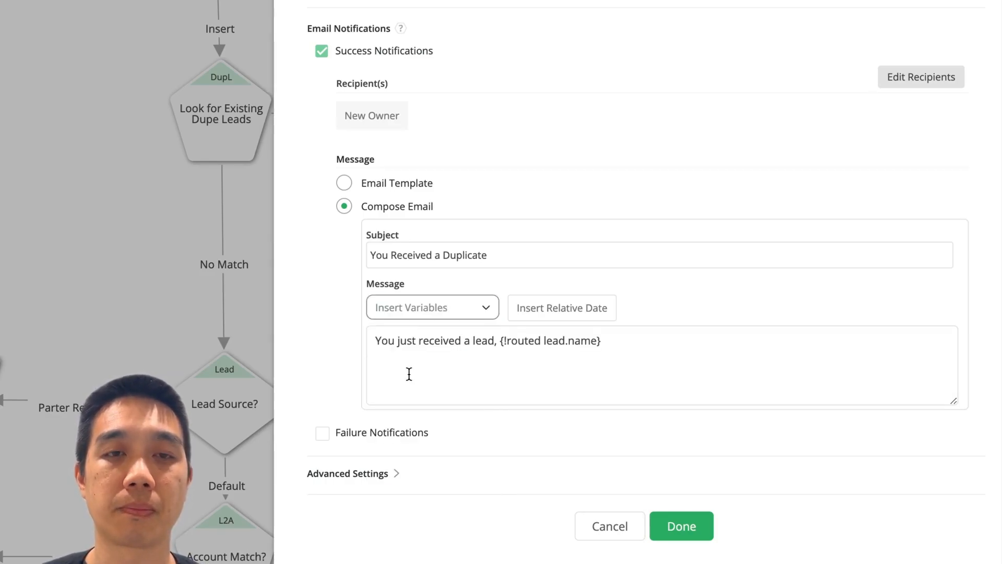
Step: Continue the message with ", that LeanData has identified as a duplicate of a lead you already own,"
type(",")
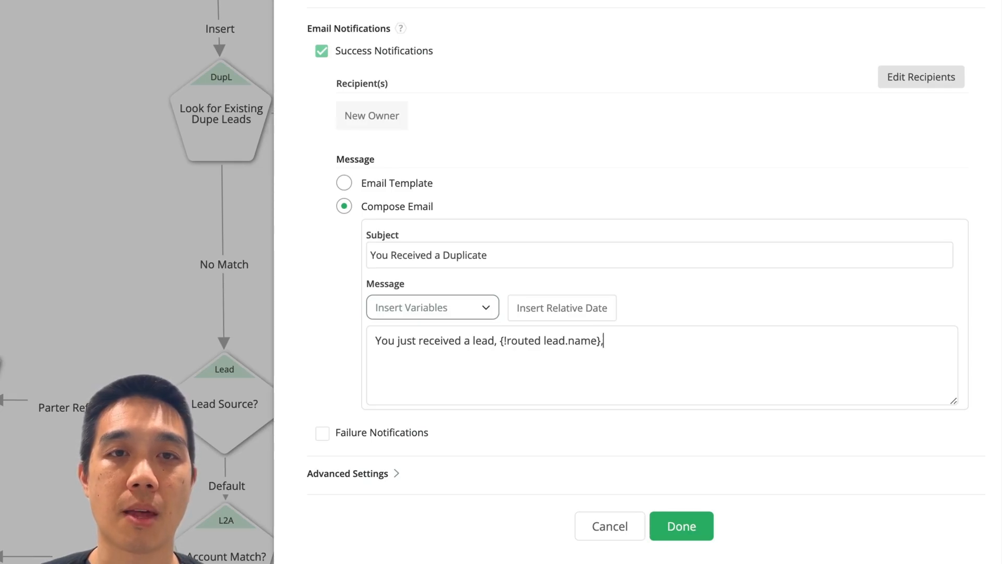
type(" that LeanData ")
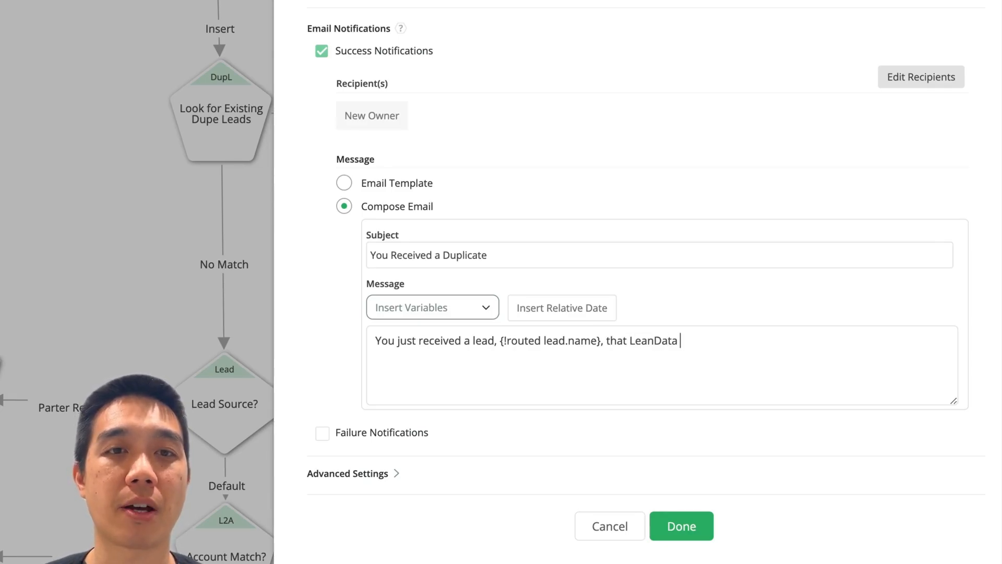
type("has identified")
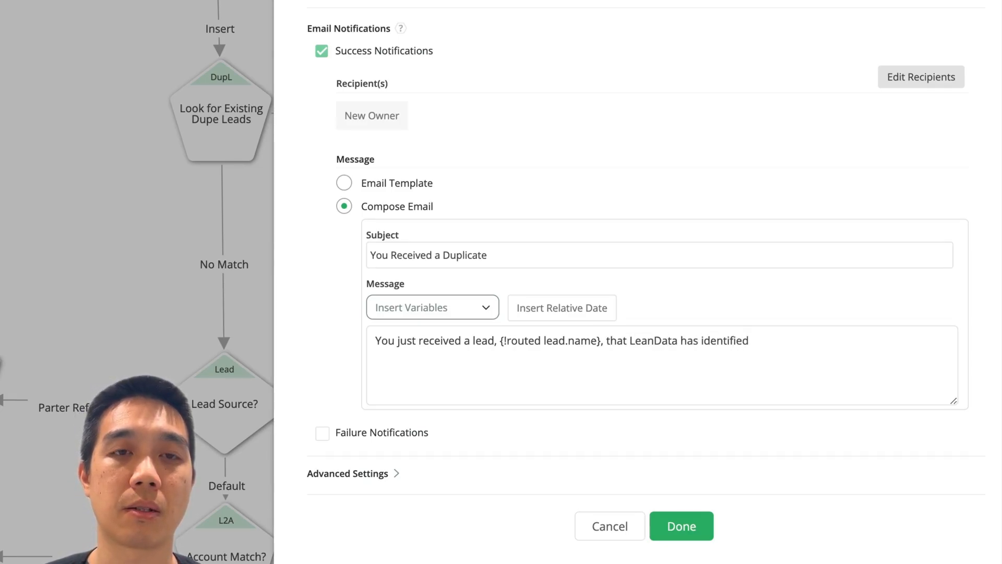
type(" as a duplicate")
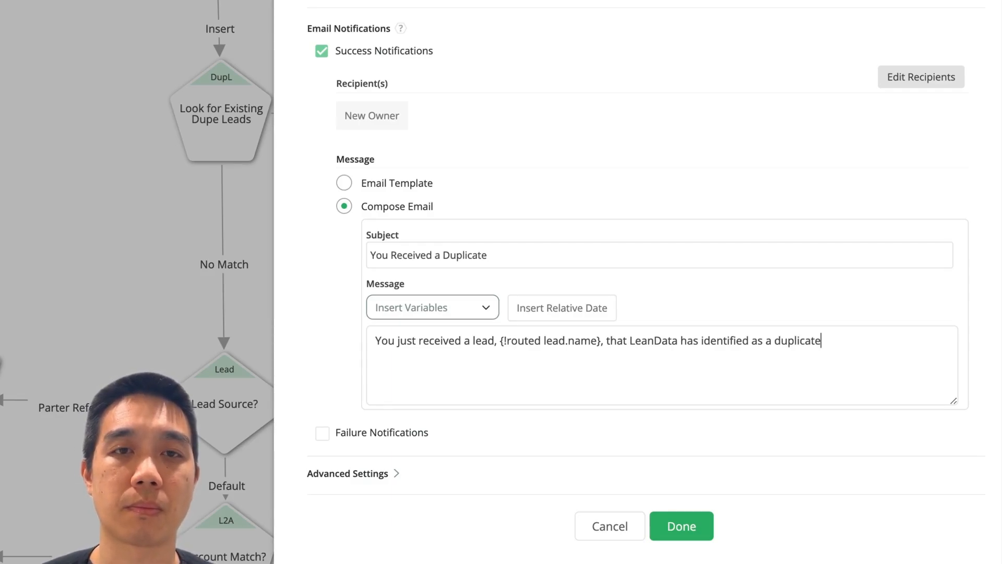
type(" of ")
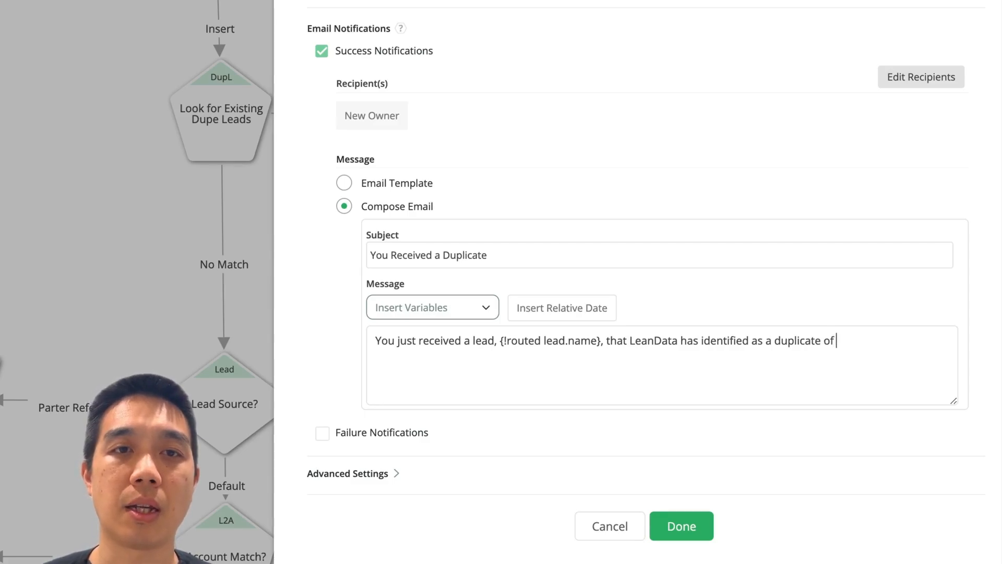
type("a lead you")
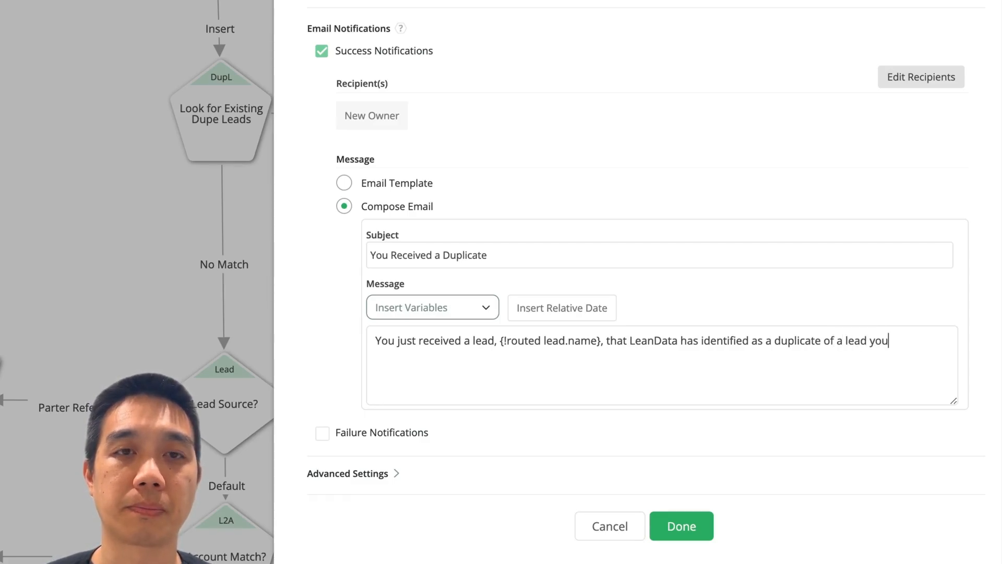
type(" already own")
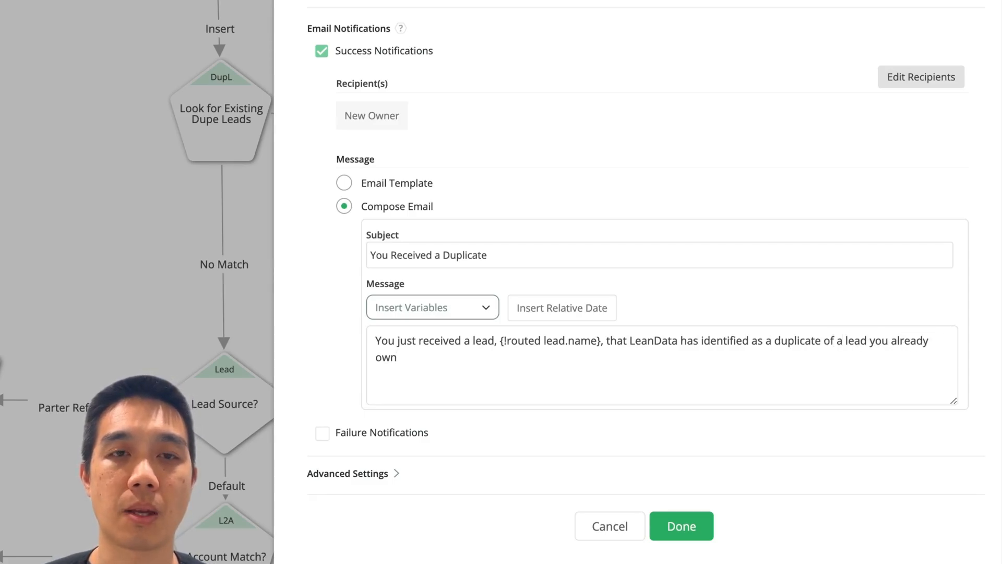
type(".")
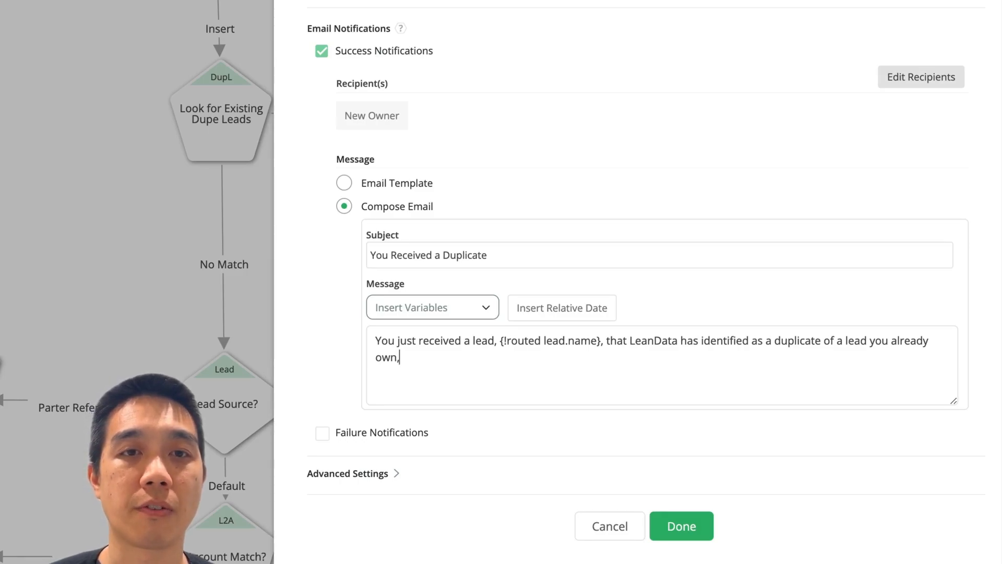
Step: Insert the Matched Lead's full name variable at the end of the message and close the sentence with a period
left_click(463, 307)
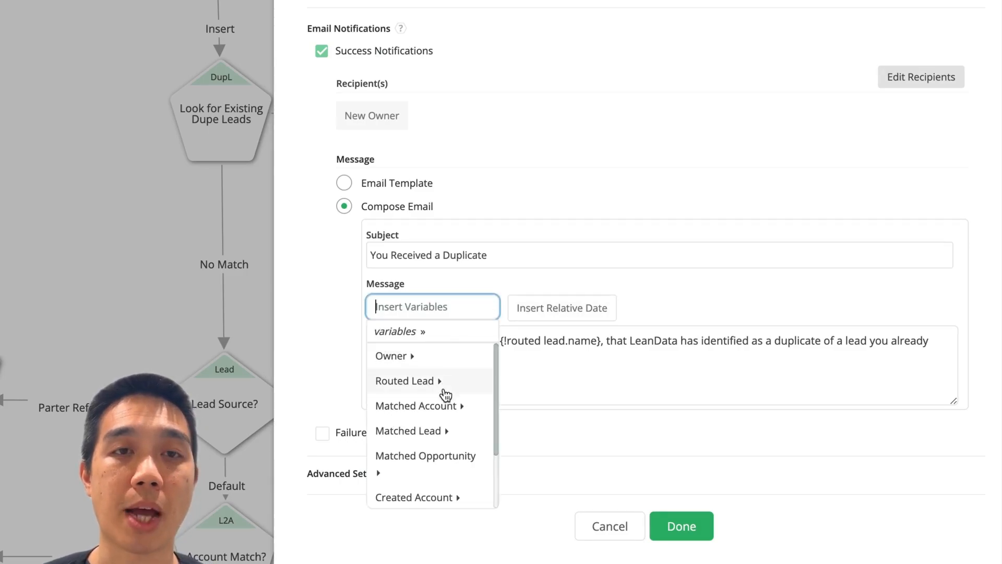
left_click(437, 431)
type("Full")
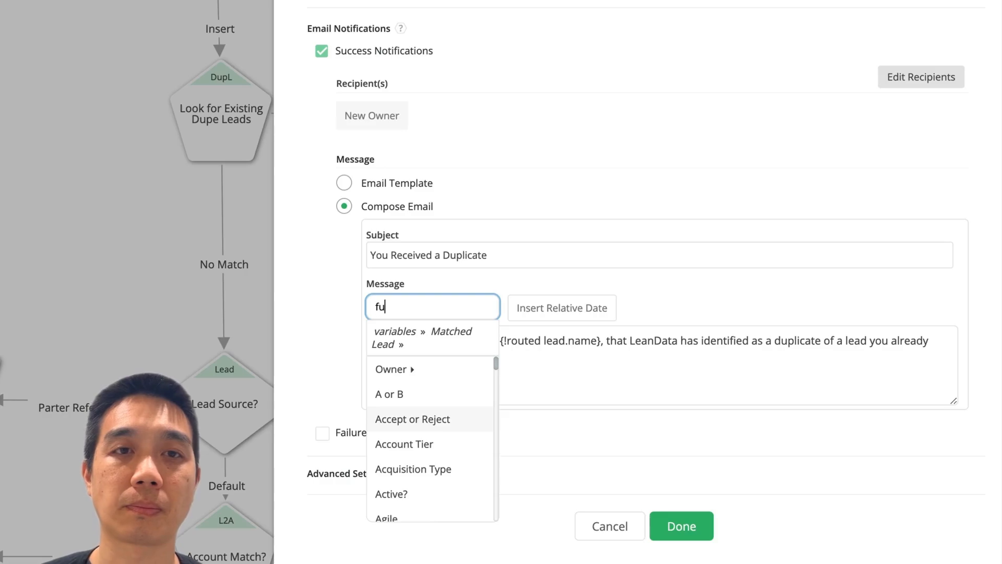
left_click(421, 380)
left_click(527, 365)
type(".name}.")
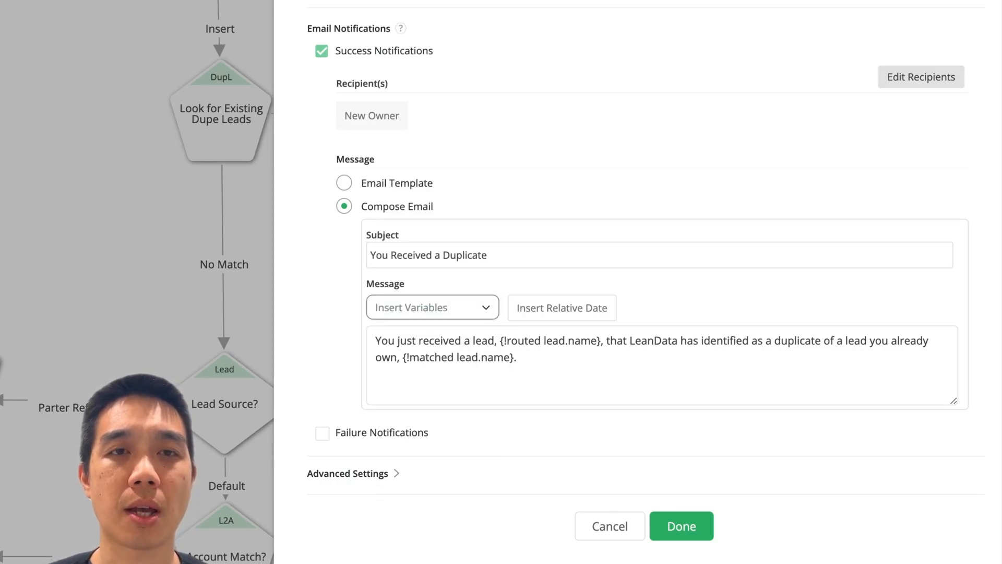
Step: Add a new paragraph to the email message reading "LeanData will merge these leads in 2 working hours."
key("Return")
key("Return")
type("Lea")
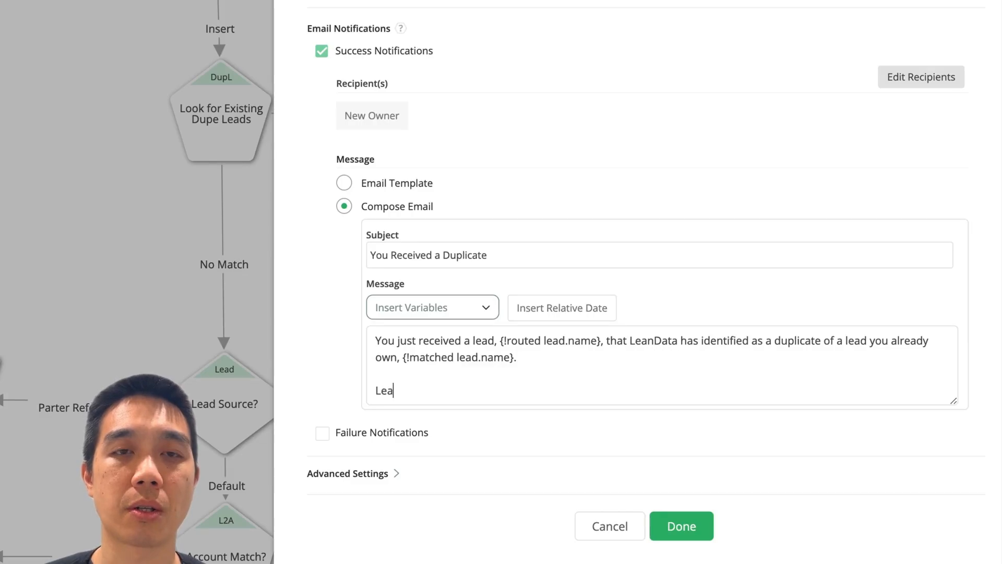
type("nData will me")
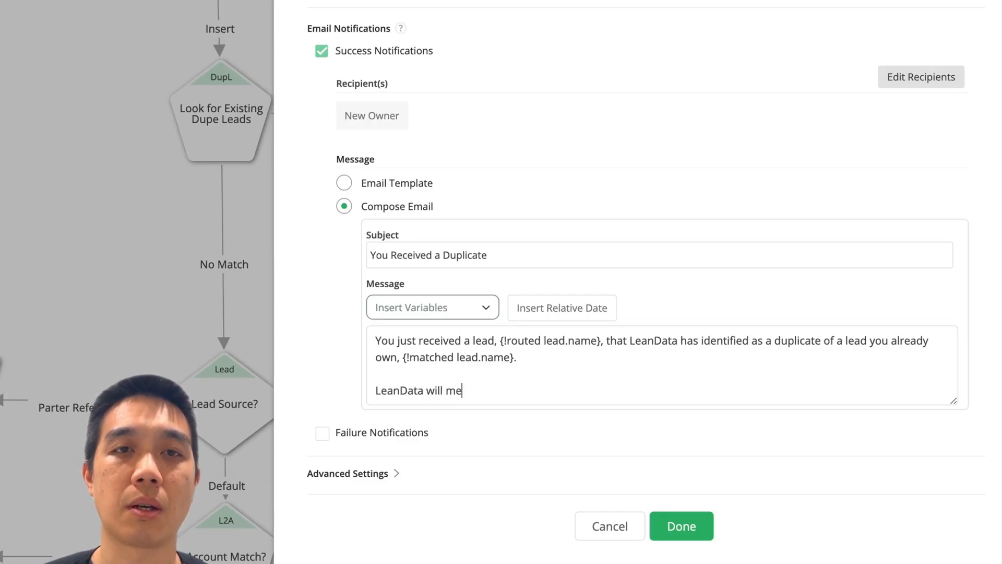
type("rge these leads ")
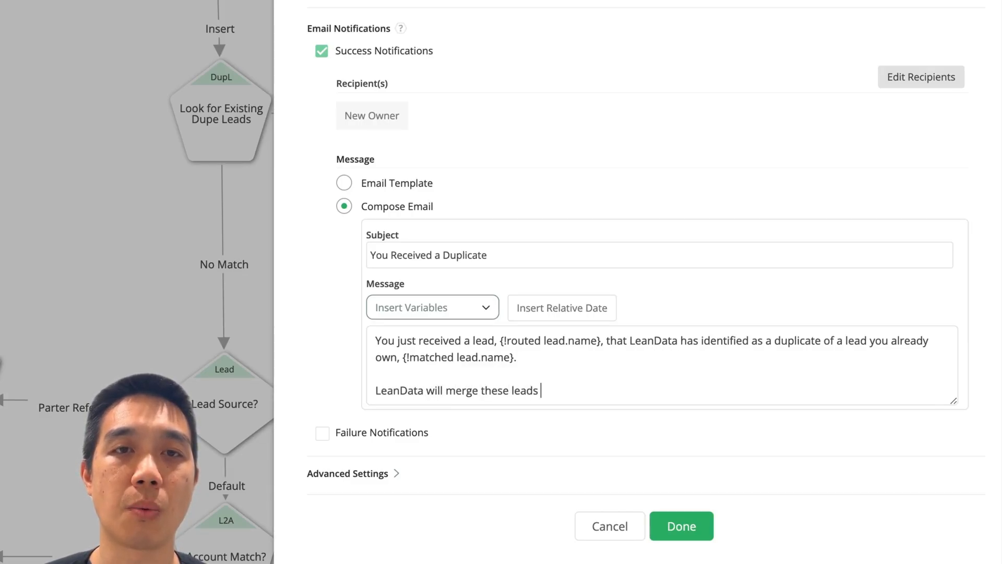
type("in 2 working hours")
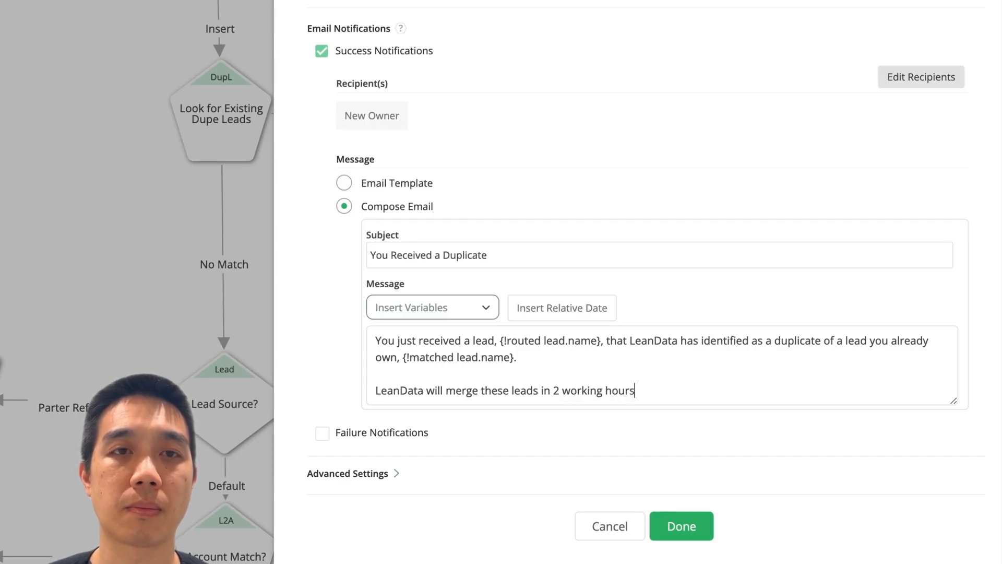
type(".")
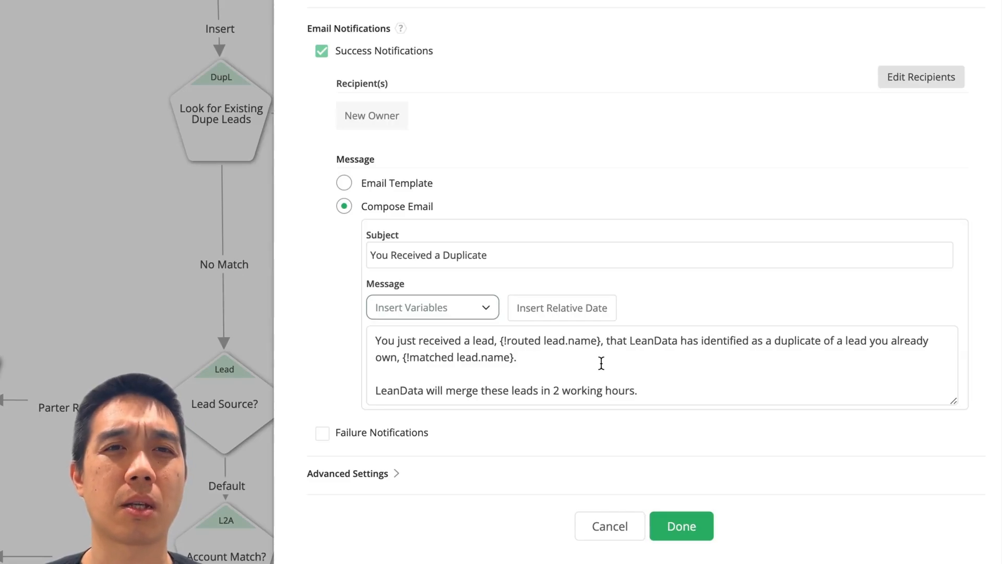
Step: Add a paragraph reading "If you would like to prevent or override this merge, please check the Override LeanData Merge checkbox on the new lead:"
key("Return")
key("Return")
type("If ")
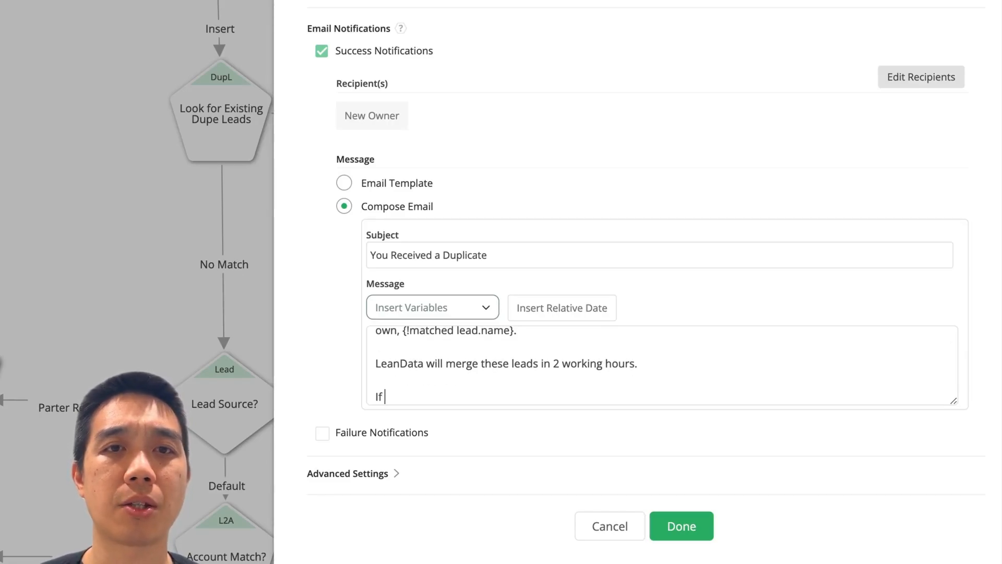
type("you would like ")
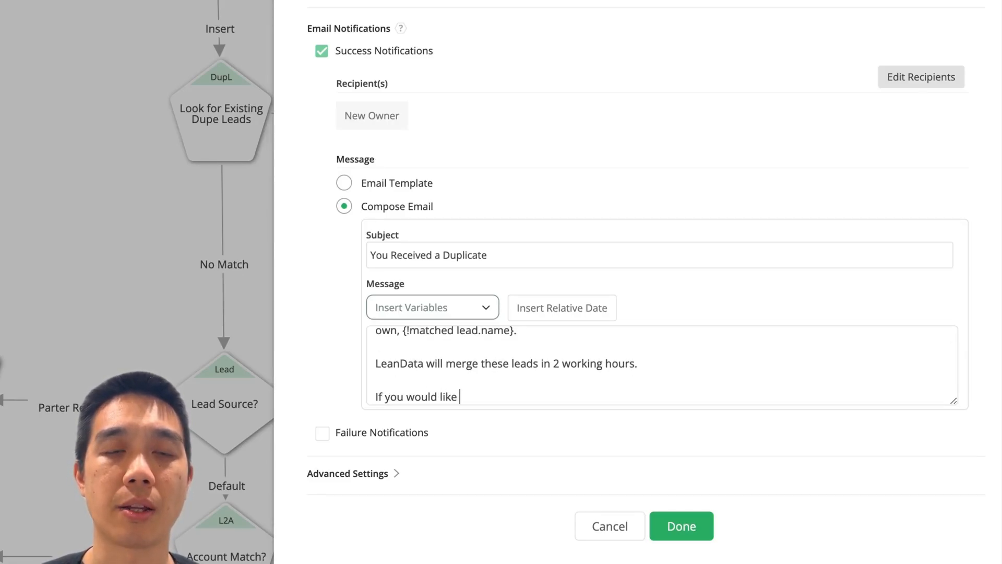
type("to prevent or ")
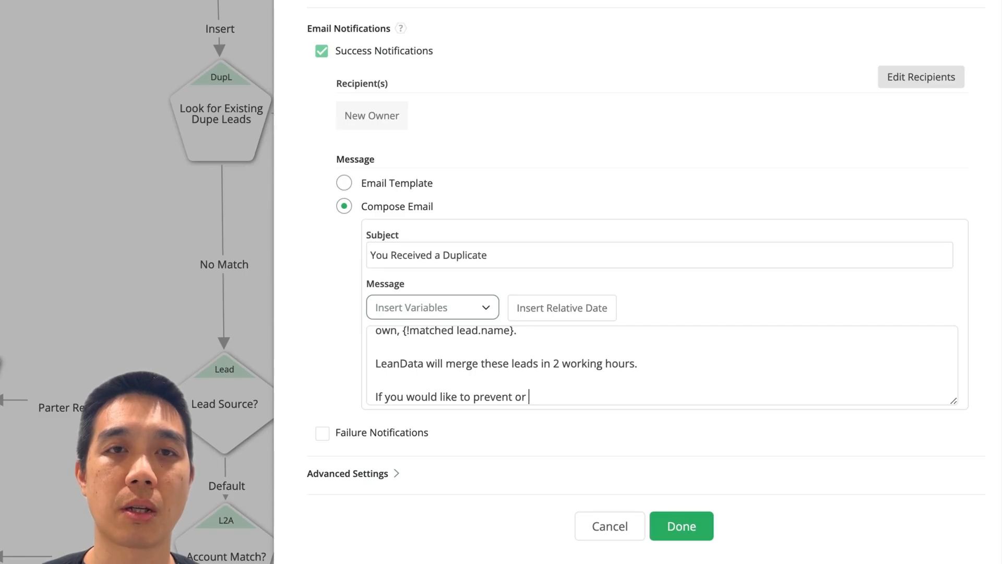
type("override this m")
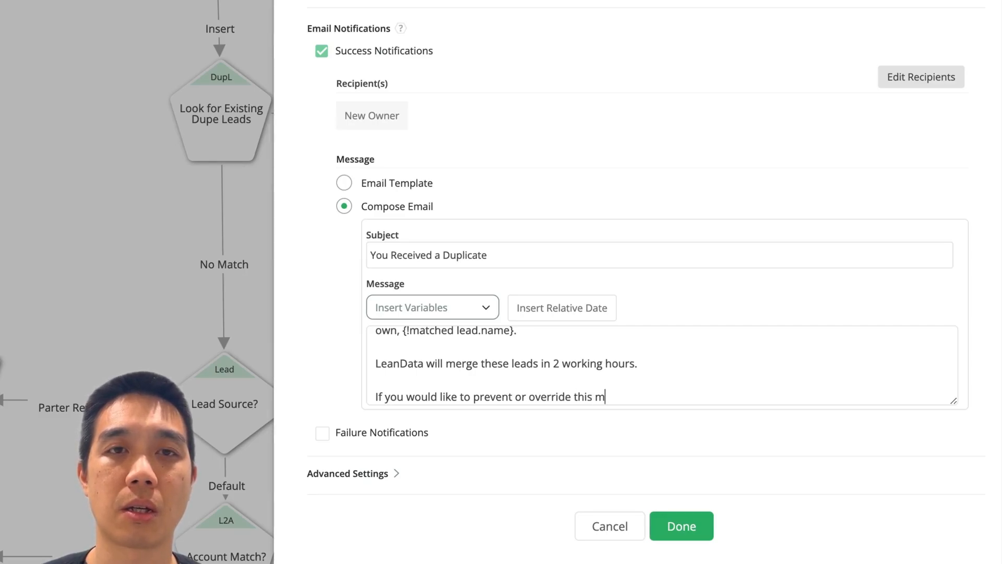
type("erge, please chec")
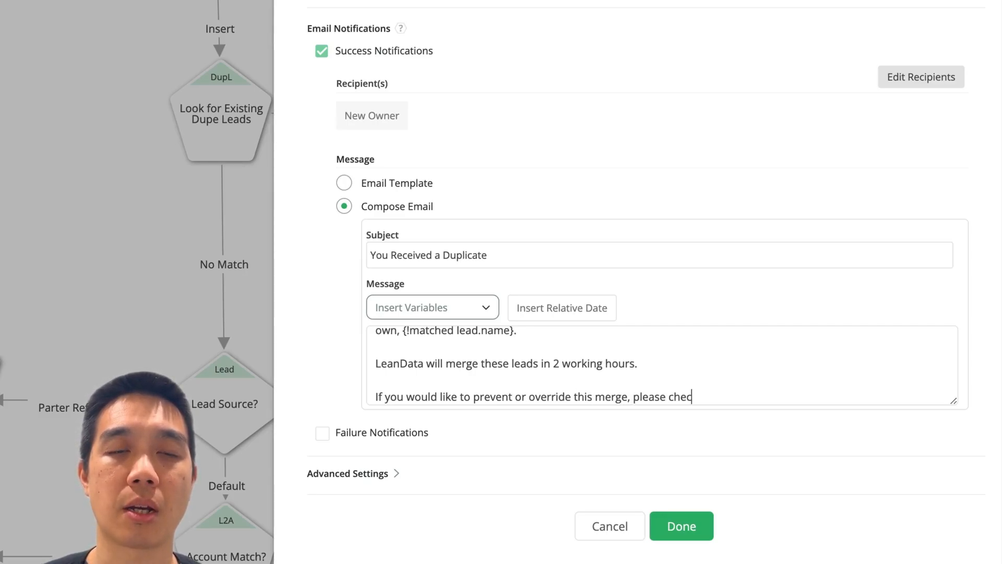
type("k the ")
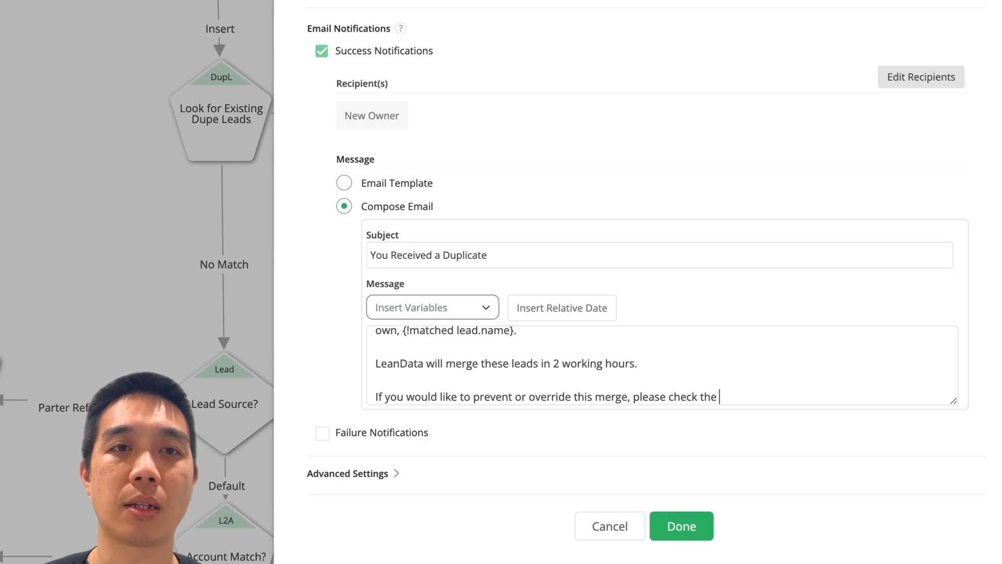
type("Override")
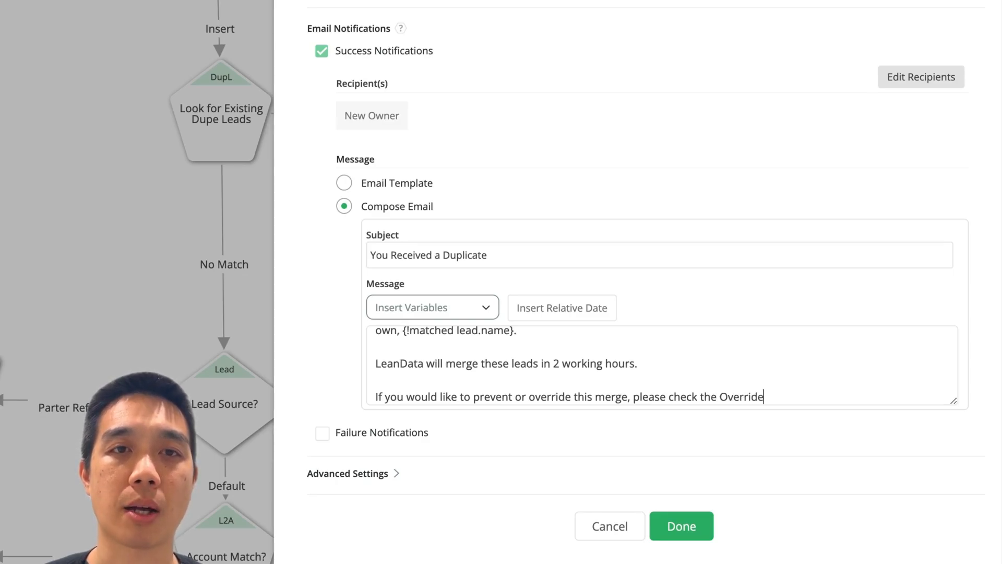
type(" LeanData Merge ")
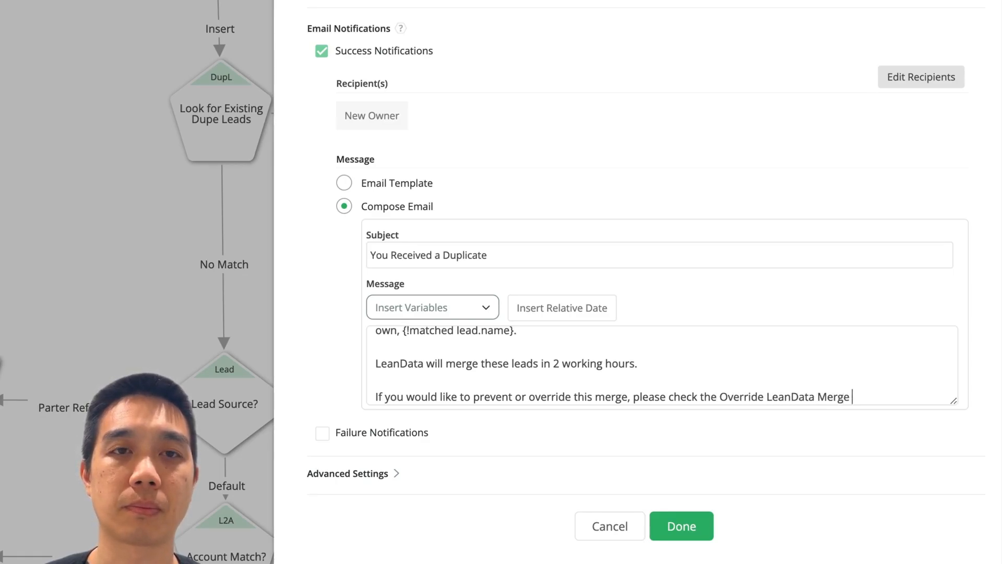
type("checkbox on the new lead:")
Step: Insert the Routed Lead's ID variable, finish the sentence with "within 2 hours." and save the Update Record node
left_click(447, 308)
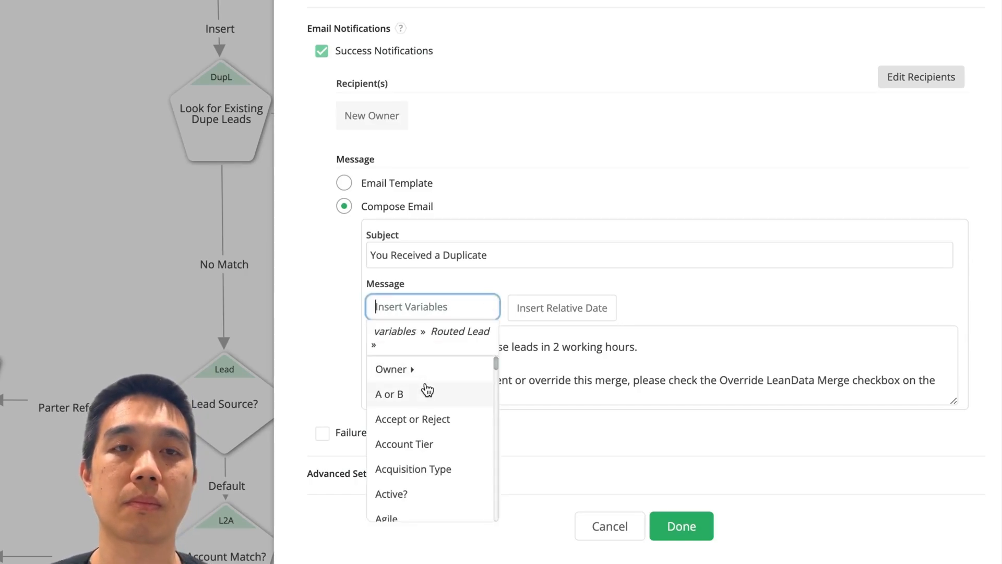
type("id")
left_click(426, 394)
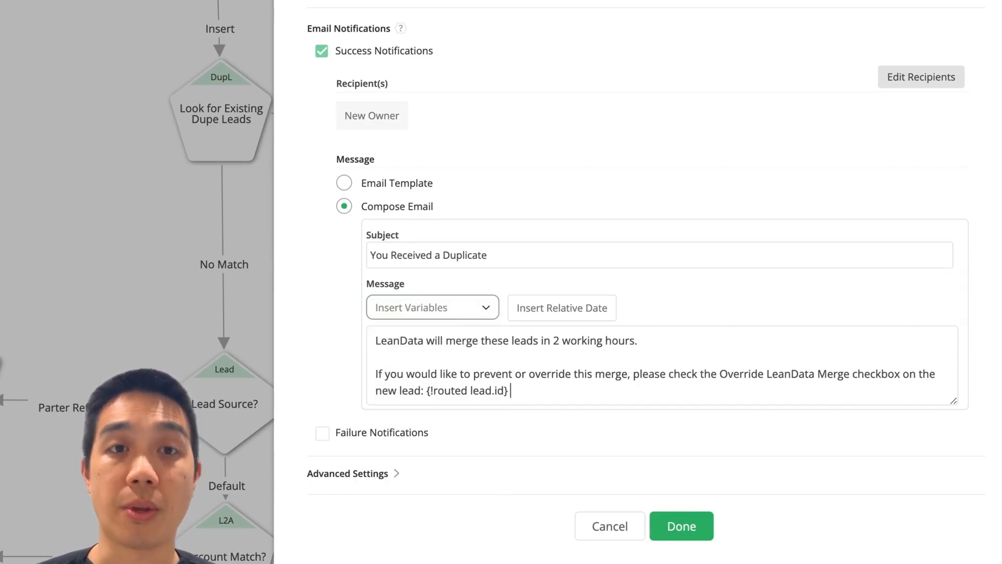
type("within")
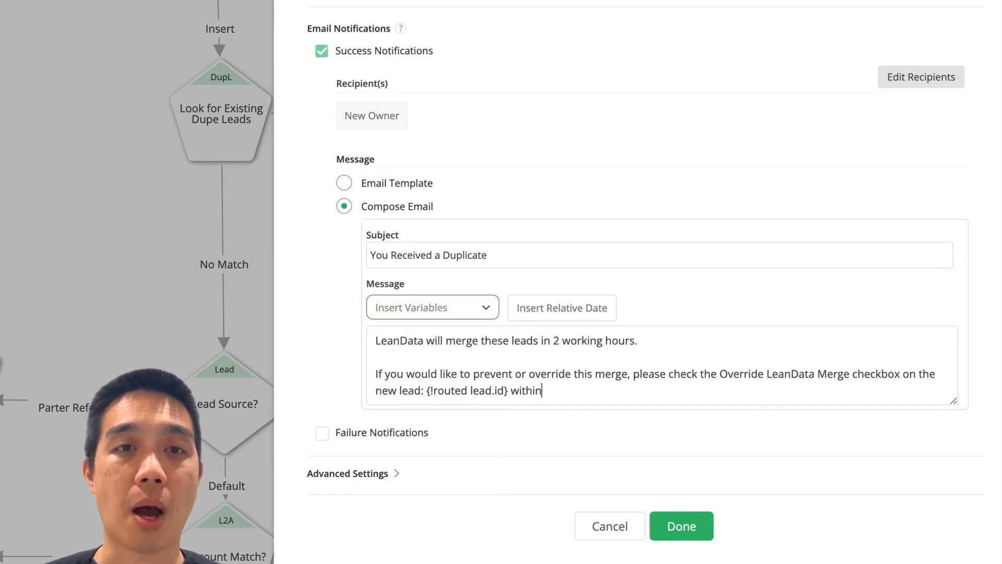
type(" 2 hours.")
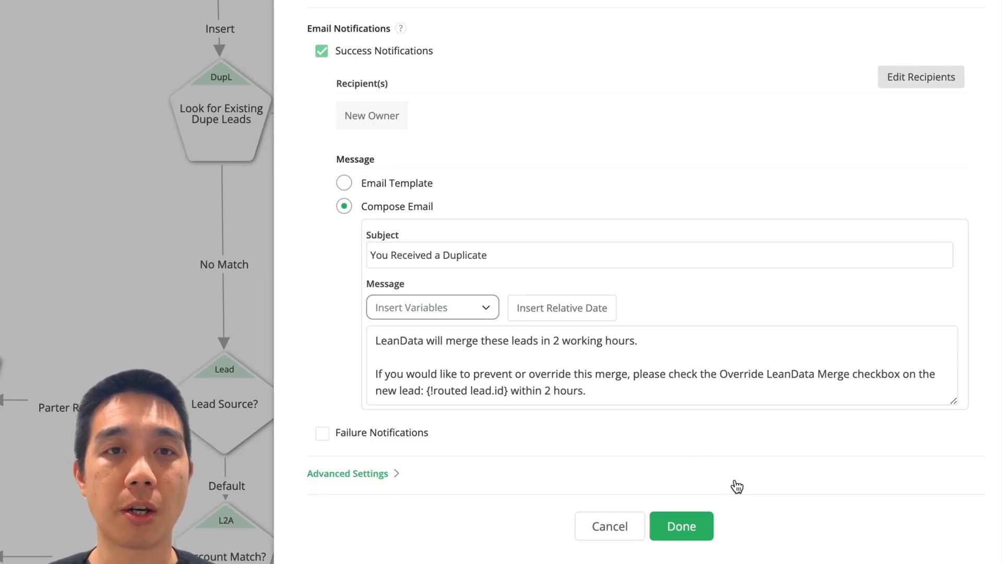
left_click(700, 521)
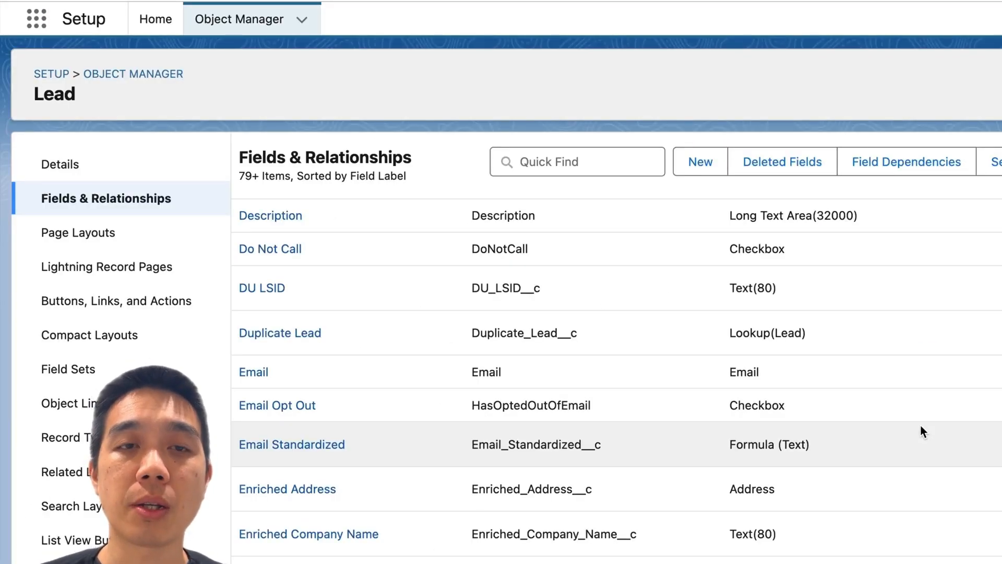
Step: In Salesforce Setup, search the Lead object's fields for the merge override field using "overr"
left_click(606, 168)
type("overr")
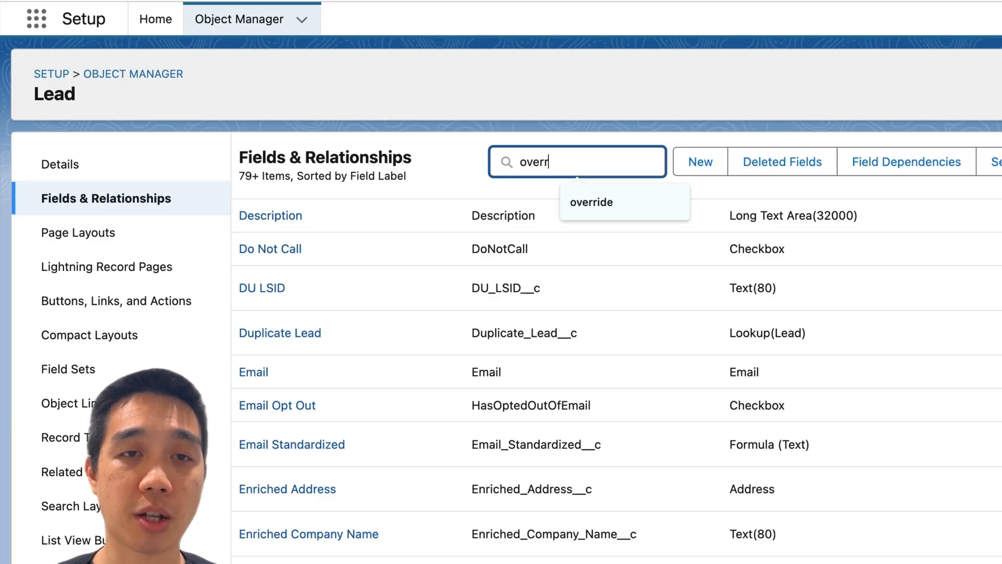
left_click(374, 319)
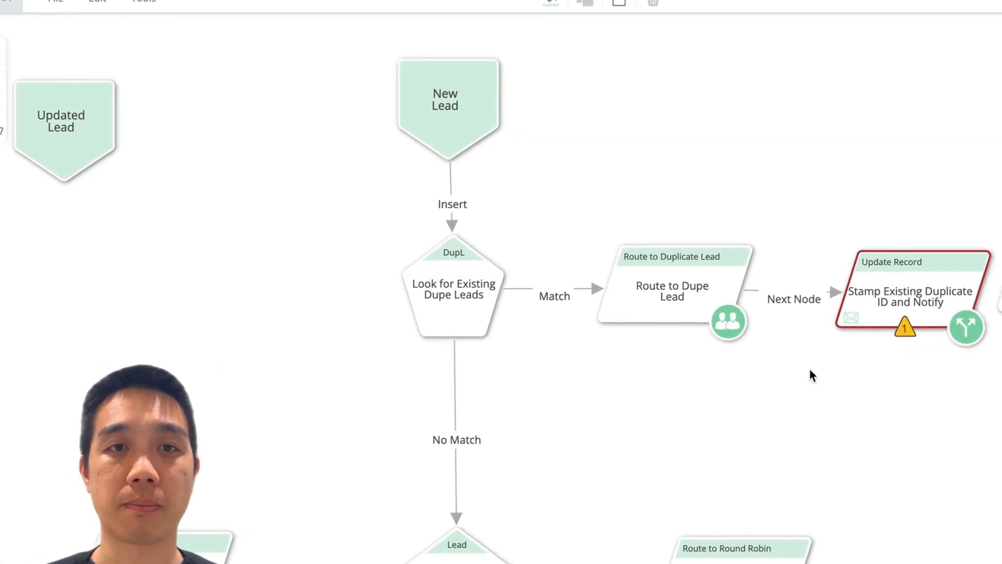
Step: Add a Hold Until node to the routing graph and name it "Two Hours to Override Merge"
left_click_drag(895, 192, 594, 388)
left_click_drag(623, 422, 621, 417)
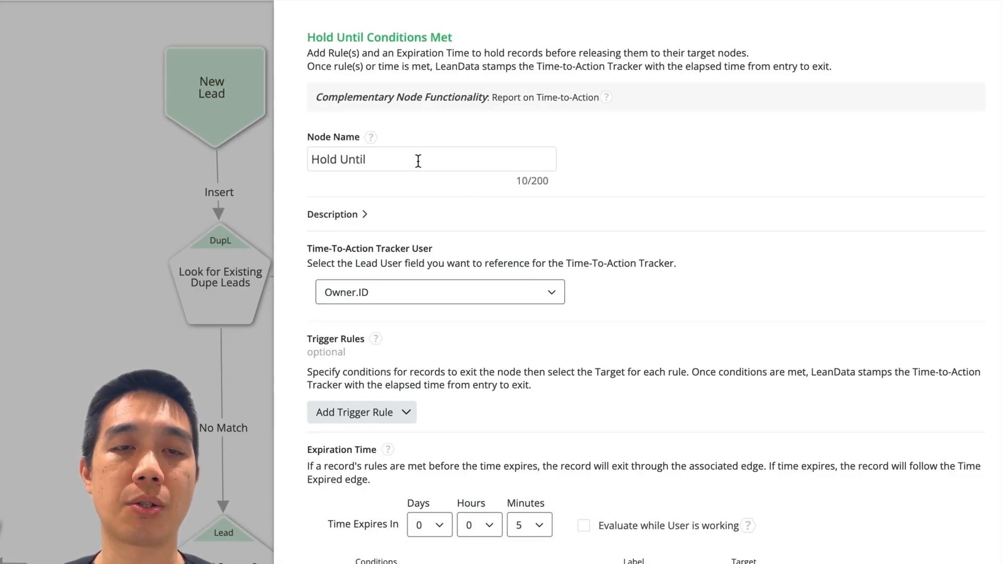
left_click(418, 160)
type("Two Hours to")
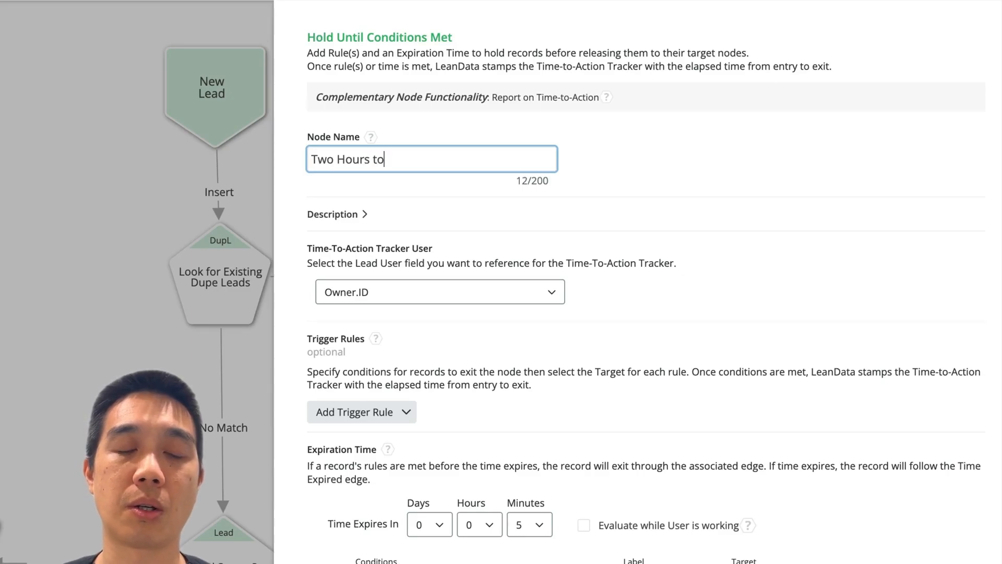
type(" Override")
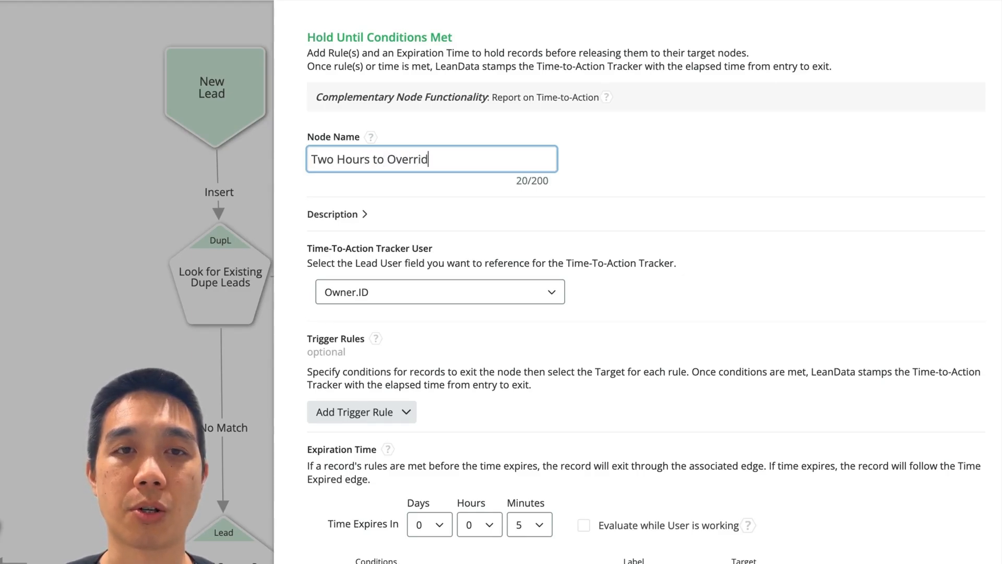
type(" Merge")
left_click(632, 193)
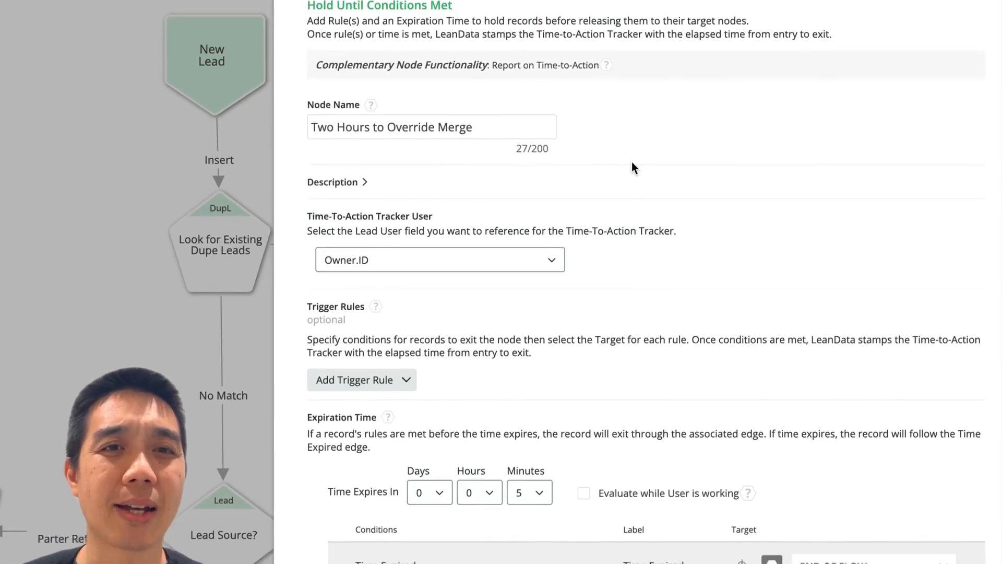
Step: Set the hold's expiration time to 2 hours and 0 minutes, evaluated while the user is working
left_click(484, 369)
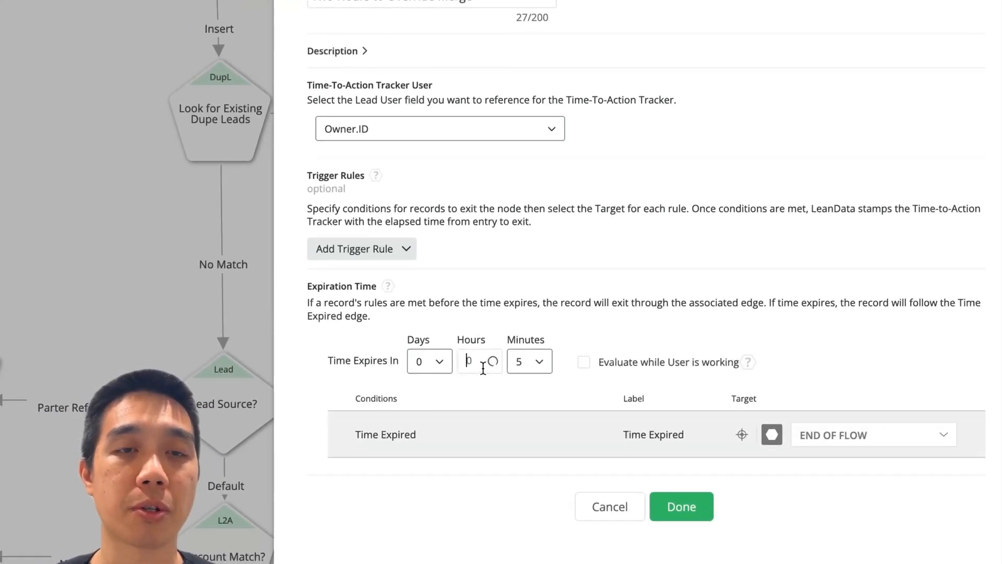
left_click(478, 438)
left_click(539, 370)
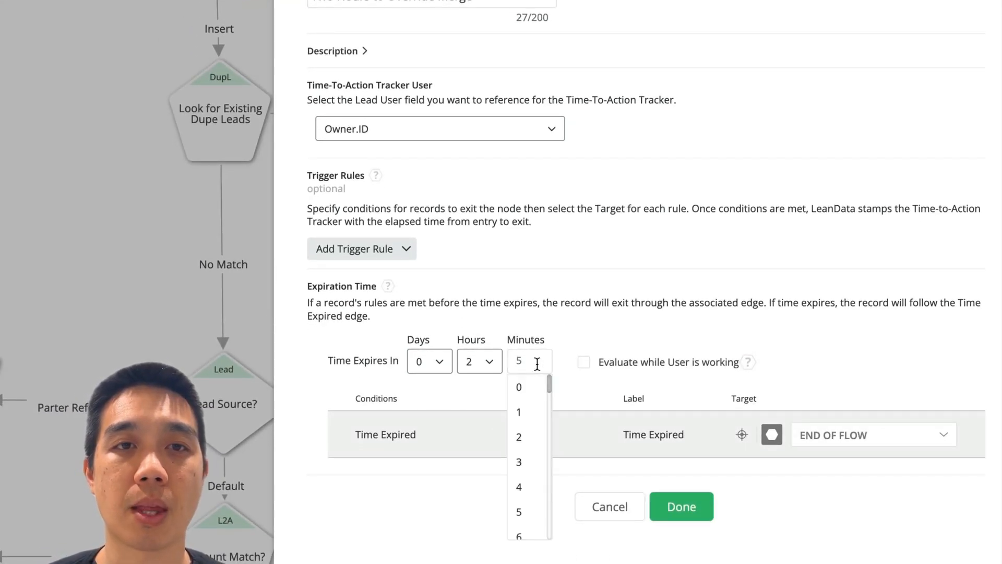
left_click(530, 389)
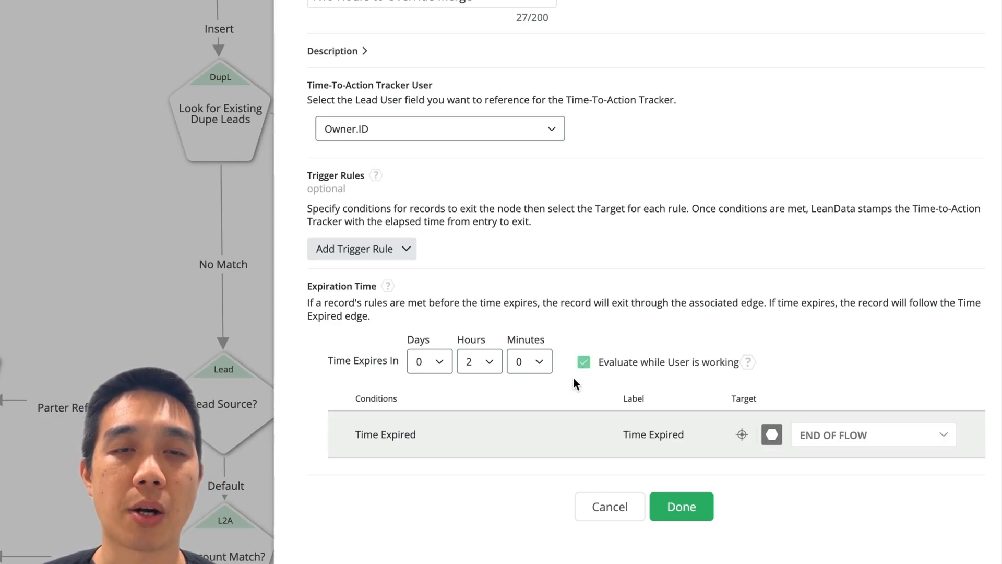
Step: Target the Time Expired edge at the "Merge with existing Duplicate" node and save the Hold Until node
left_click(741, 434)
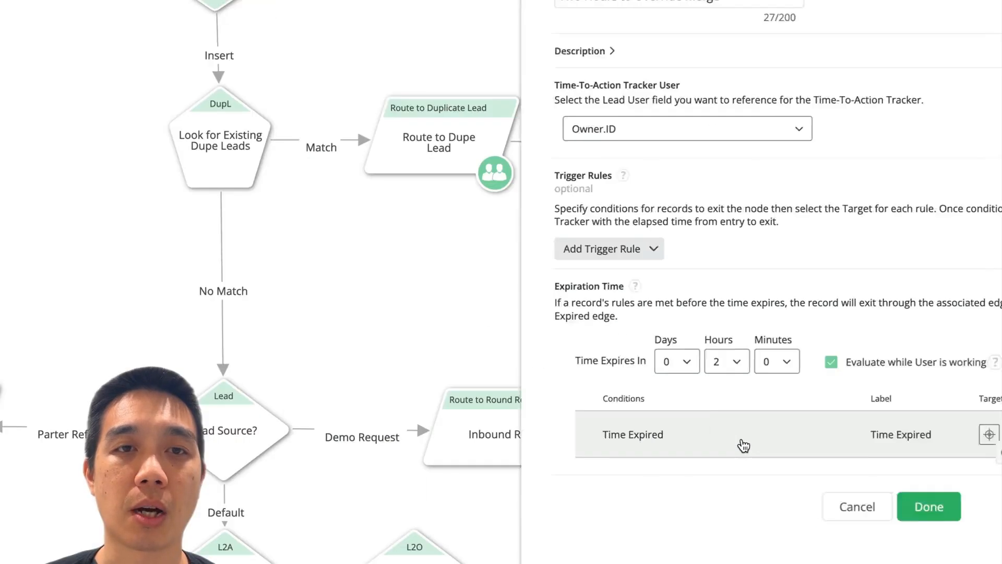
left_click(811, 133)
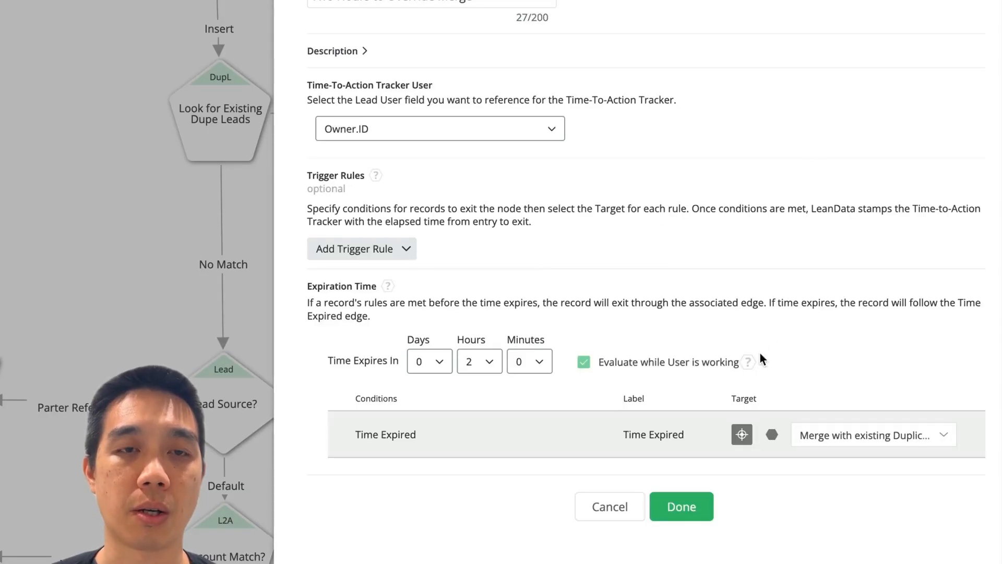
left_click(706, 506)
Step: Reposition the Hold Until and Merge Duplicate Lead nodes side by side below the Update Record node
left_click_drag(849, 119, 893, 262)
left_click_drag(641, 241, 638, 279)
left_click_drag(856, 258, 857, 295)
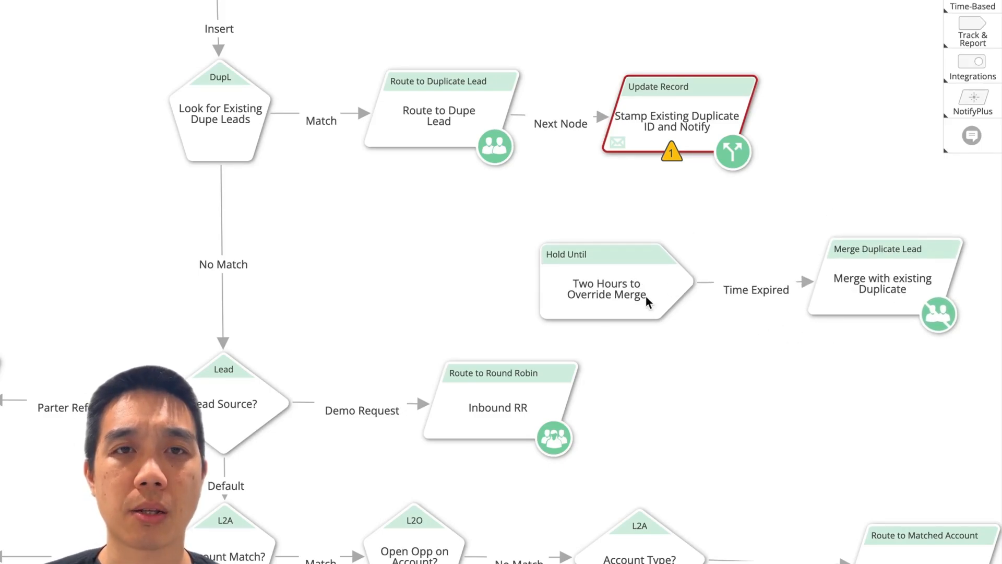
Step: Reopen the "Two Hours to Override Merge" node and add a Routed Lead (Updated) trigger rule
left_click(604, 292)
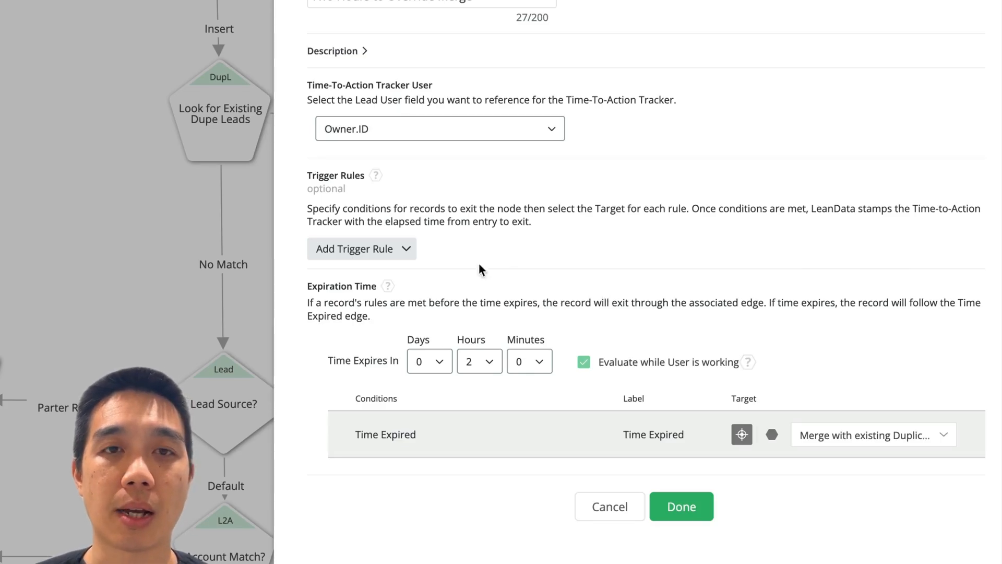
left_click(410, 250)
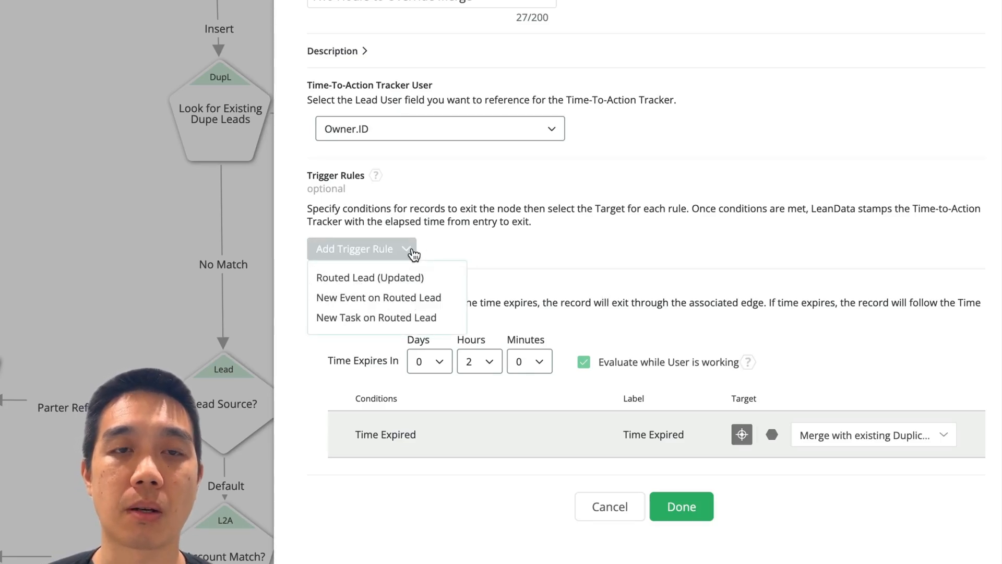
left_click(446, 278)
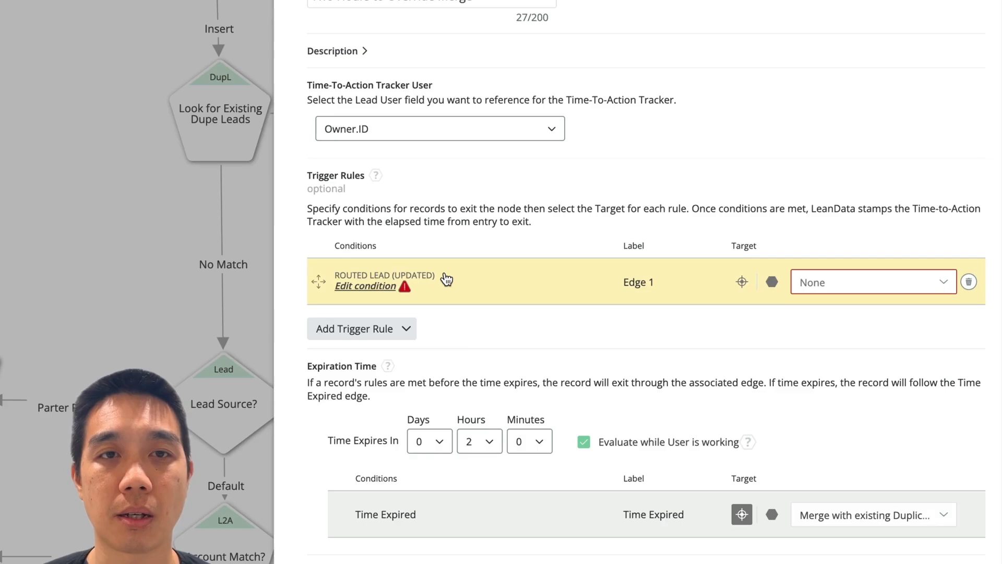
Step: Set the trigger rule's condition to Override LeanData Merge equals True
left_click(396, 287)
left_click(384, 341)
type("over")
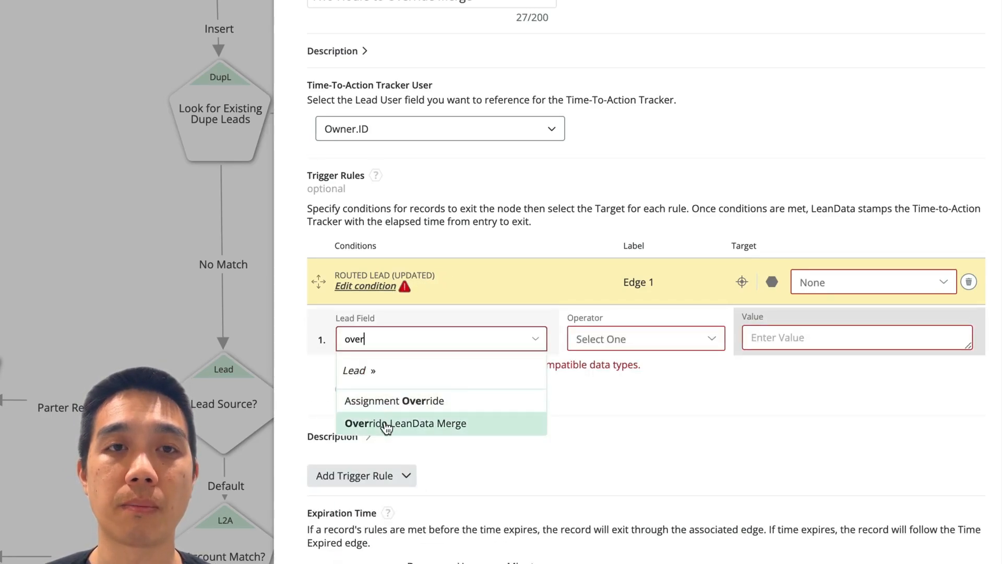
left_click(385, 423)
left_click(613, 347)
left_click(613, 359)
left_click(773, 346)
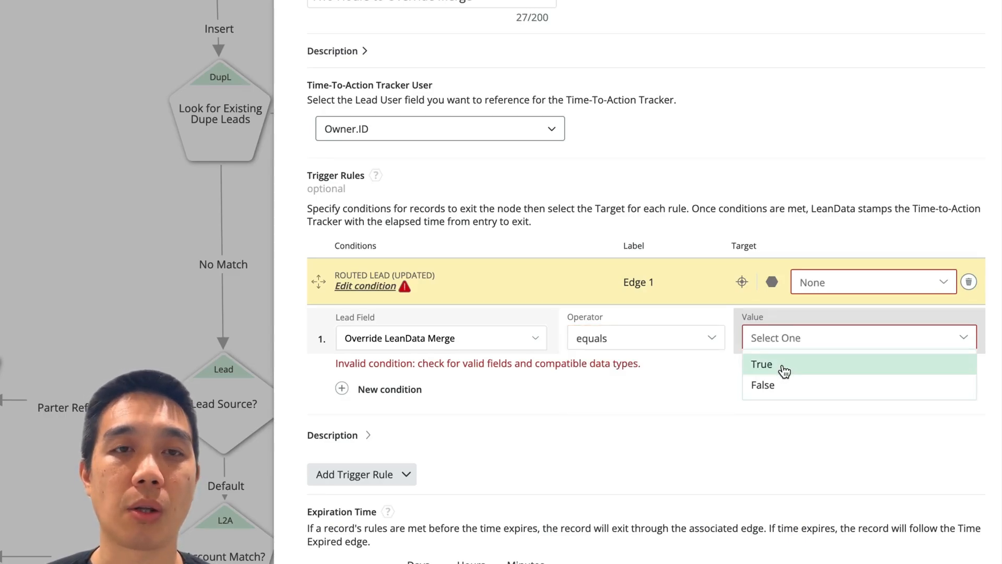
left_click(783, 369)
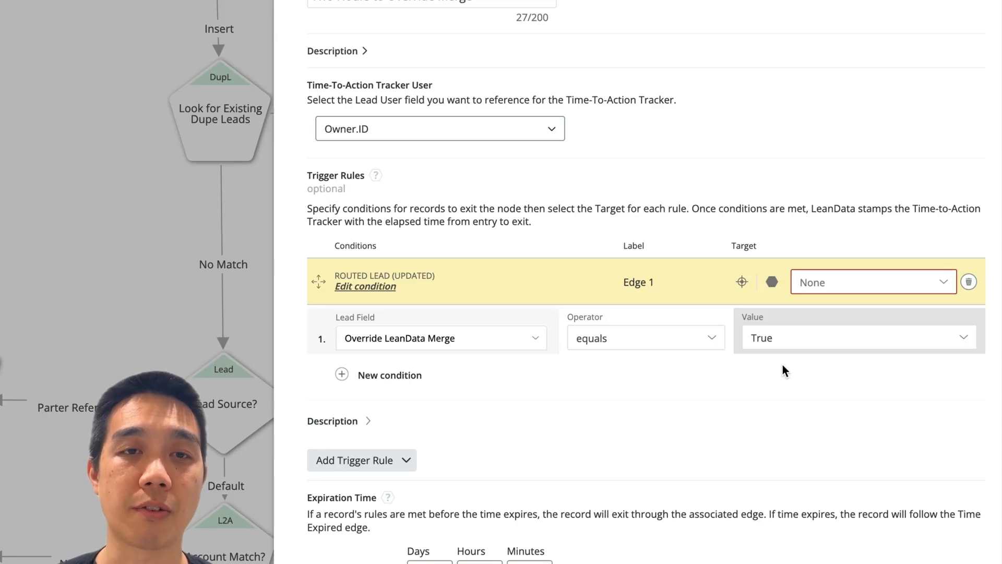
Step: Send the override trigger rule's edge to END OF FLOW and save the Hold Until node
left_click(772, 282)
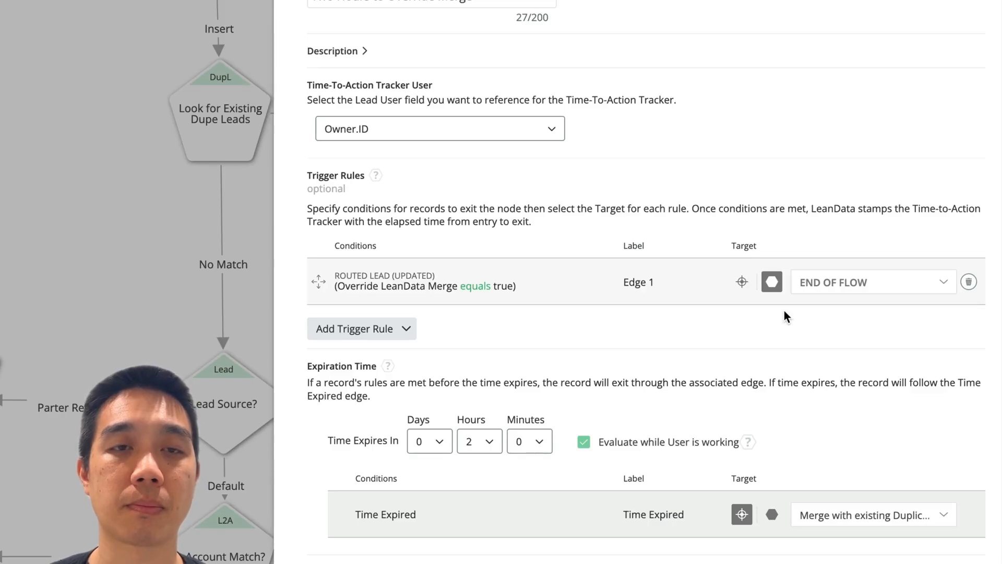
scroll(787, 313, "down", 2)
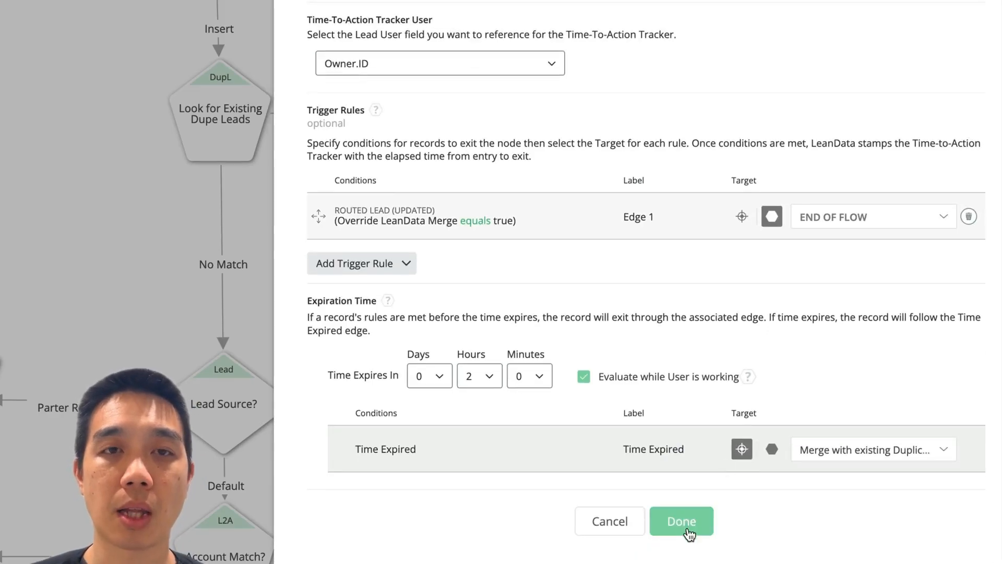
left_click(685, 528)
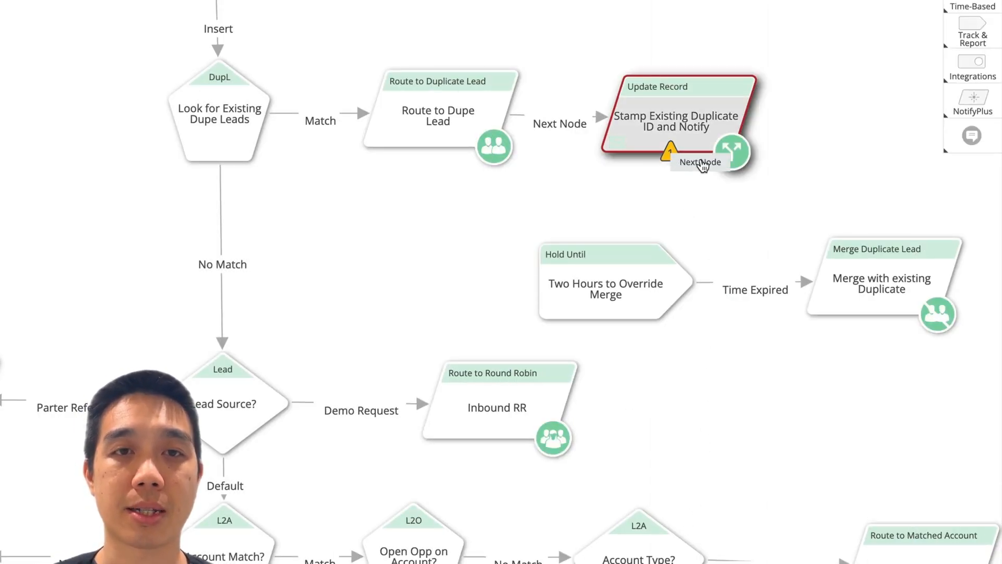